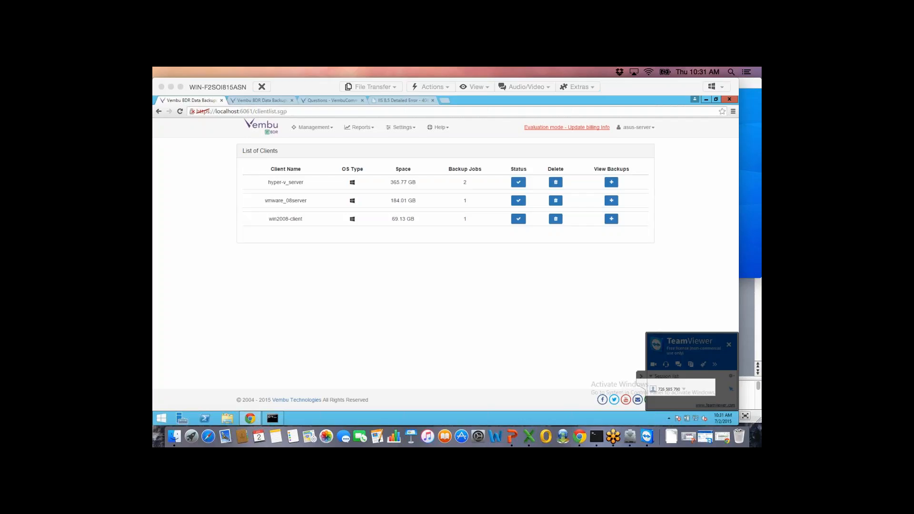
Open the VMware backup configuration in the hyper-v_server client console.
{"action": "key", "text": "super+Tab"}
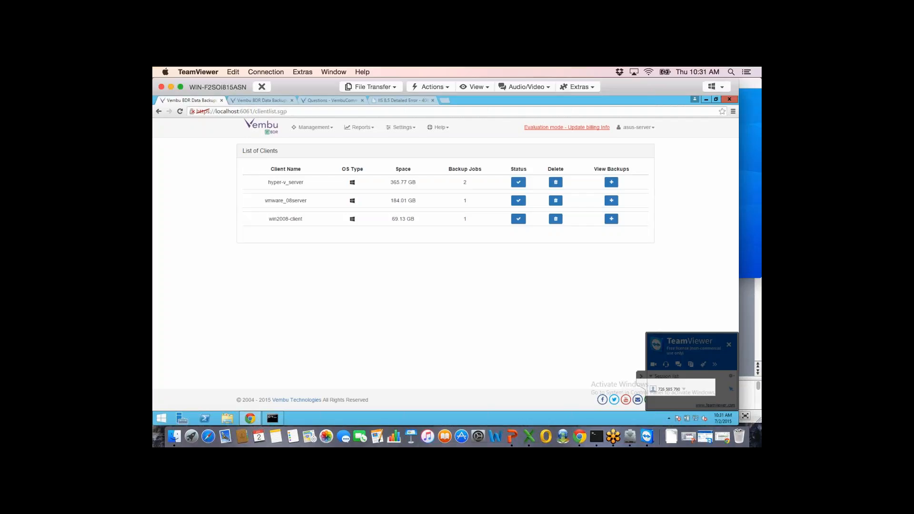
{"action": "left_click", "coordinate": [261, 100]}
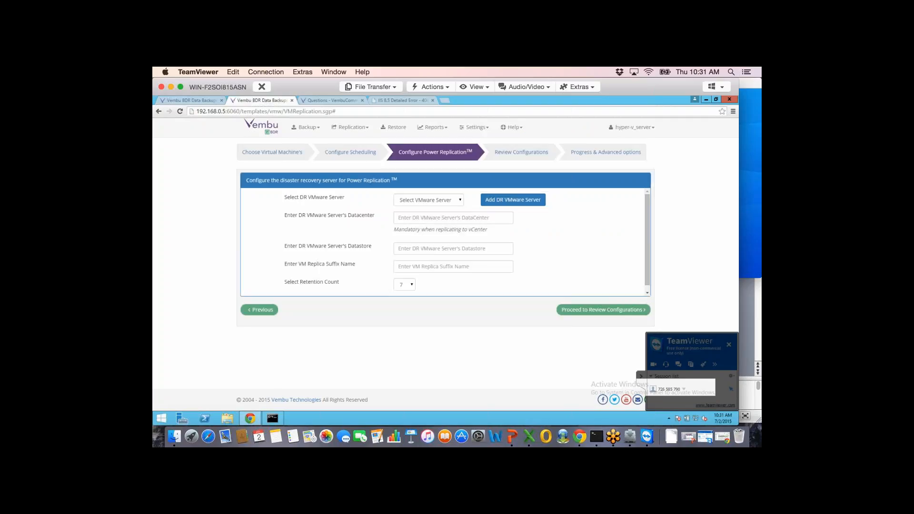
{"action": "mouse_move", "coordinate": [306, 127]}
{"action": "mouse_move", "coordinate": [326, 143]}
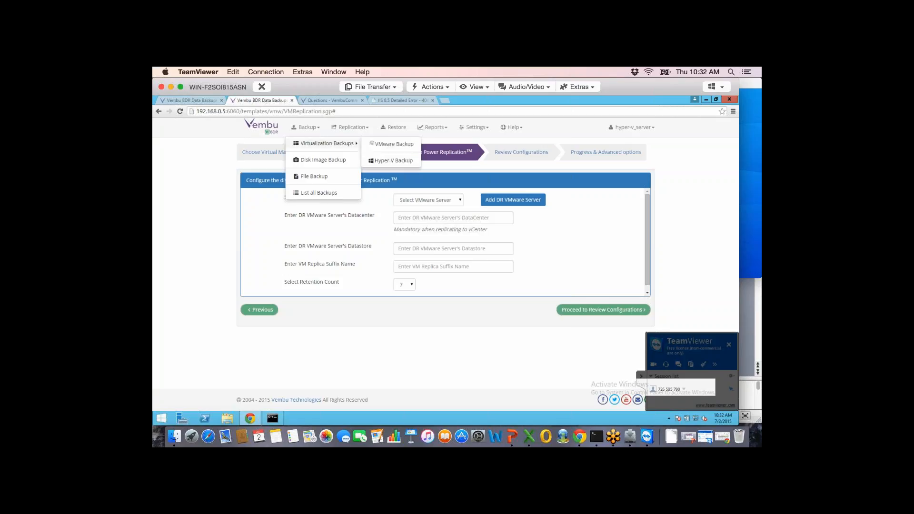
{"action": "left_click", "coordinate": [394, 144]}
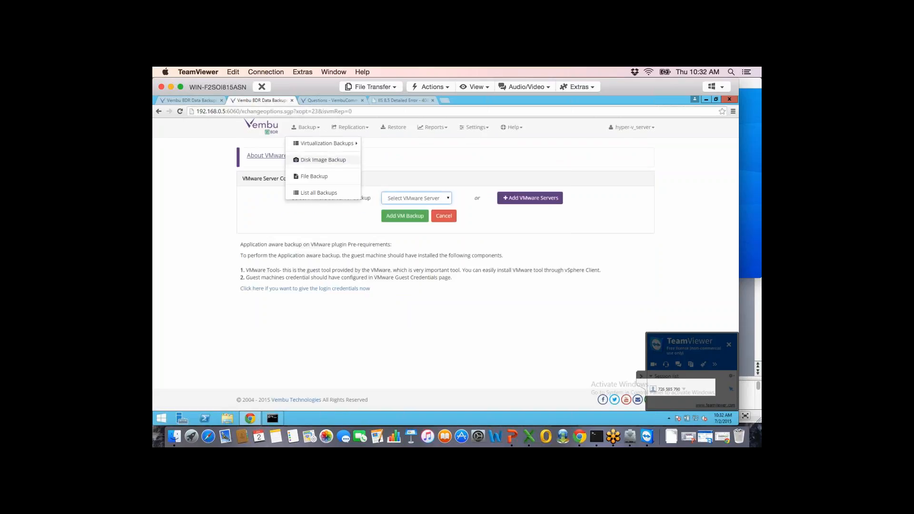
View the form for adding a VMware vSphere server and return to the VMware backup page.
{"action": "left_click", "coordinate": [530, 198]}
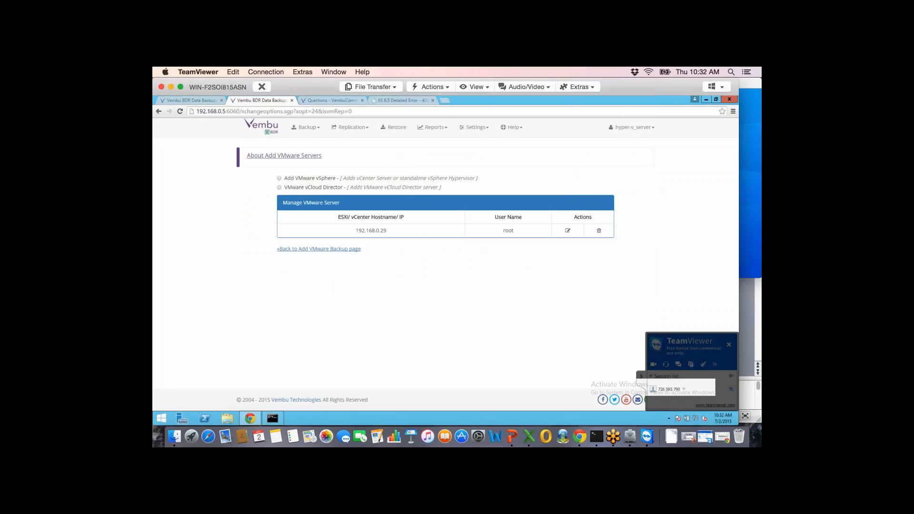
{"action": "left_click", "coordinate": [279, 178]}
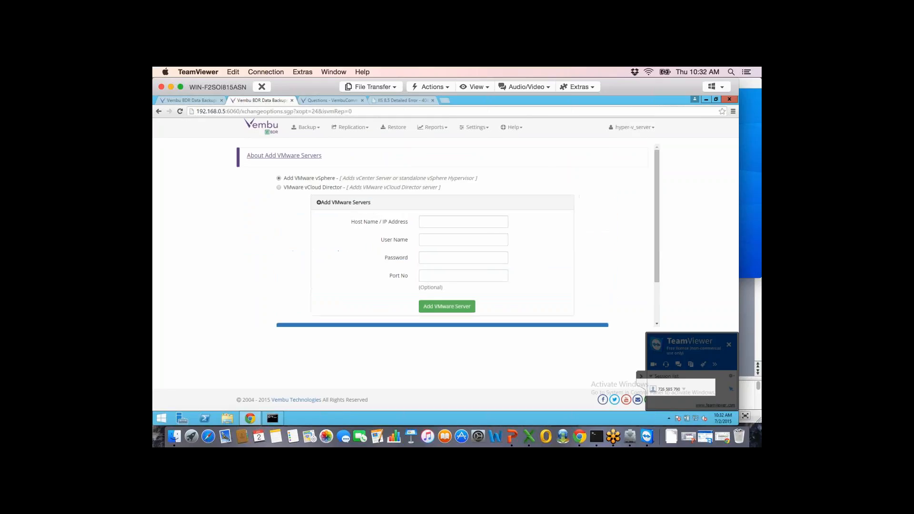
{"action": "left_click", "coordinate": [458, 221]}
{"action": "scroll", "coordinate": [443, 236], "scroll_direction": "down", "scroll_amount": 3}
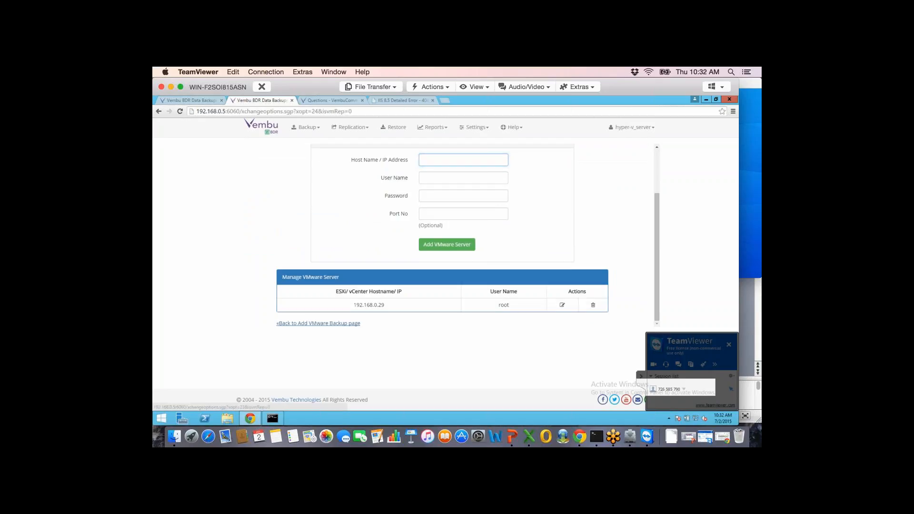
{"action": "left_click", "coordinate": [318, 324]}
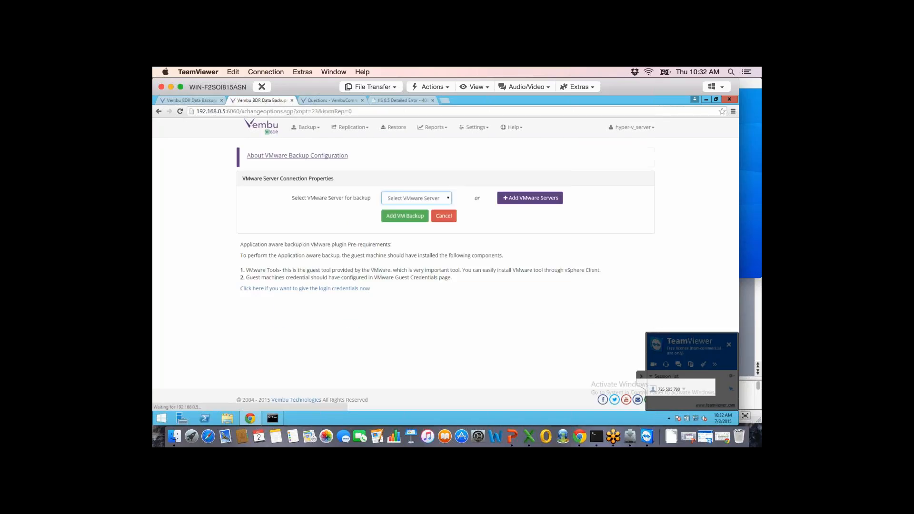
Add a VM backup from server 192.168.0.29 covering Windows_10, Win_XP_Client and Win_2008_Client, and proceed to scheduling.
{"action": "left_click", "coordinate": [429, 198]}
{"action": "left_click", "coordinate": [424, 216]}
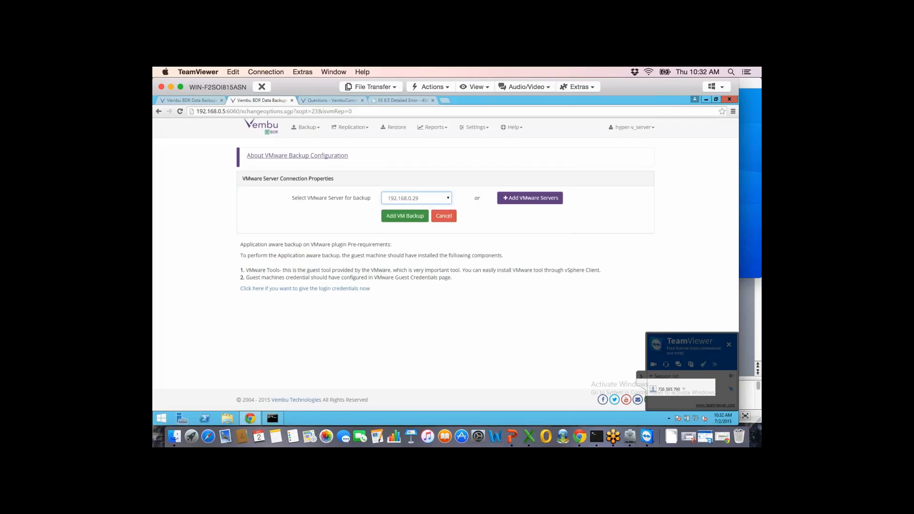
{"action": "left_click", "coordinate": [405, 216]}
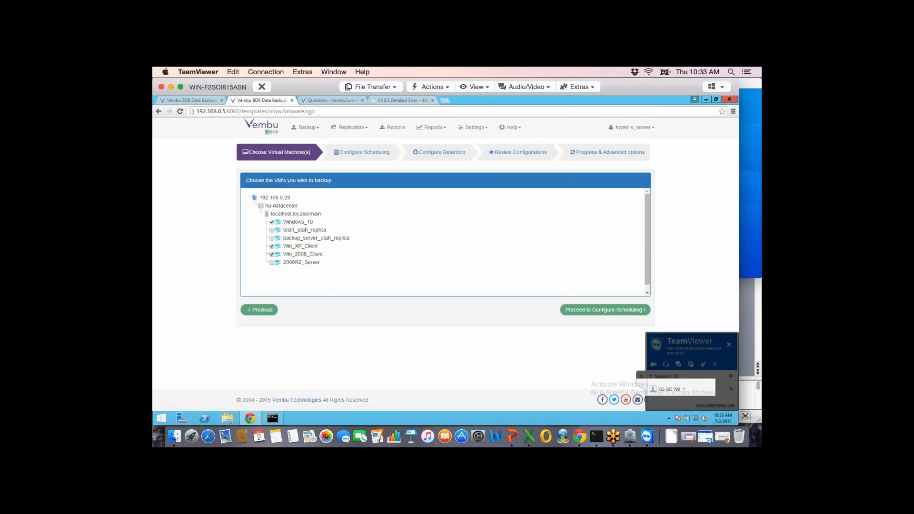
{"action": "left_click", "coordinate": [606, 310]}
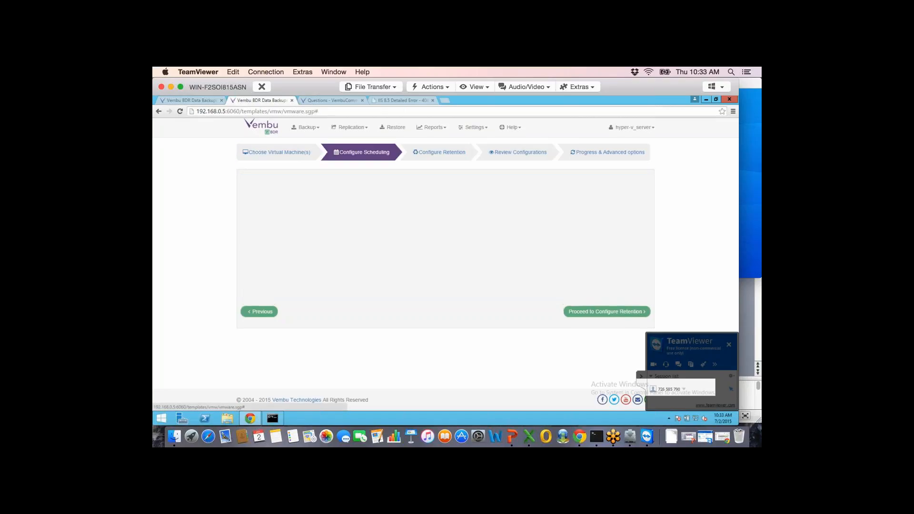
Schedule the backup to run every 30 Mins and proceed to the retention configuration.
{"action": "left_click", "coordinate": [330, 200]}
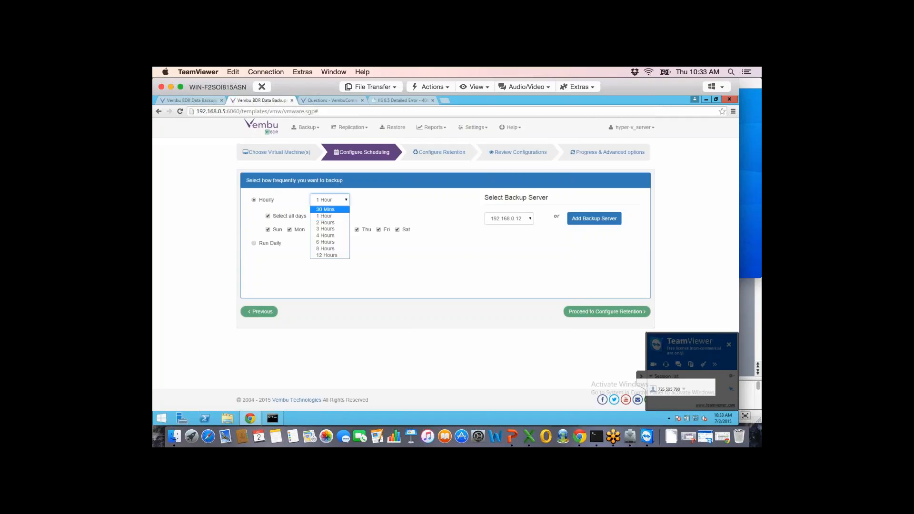
{"action": "left_click", "coordinate": [329, 209]}
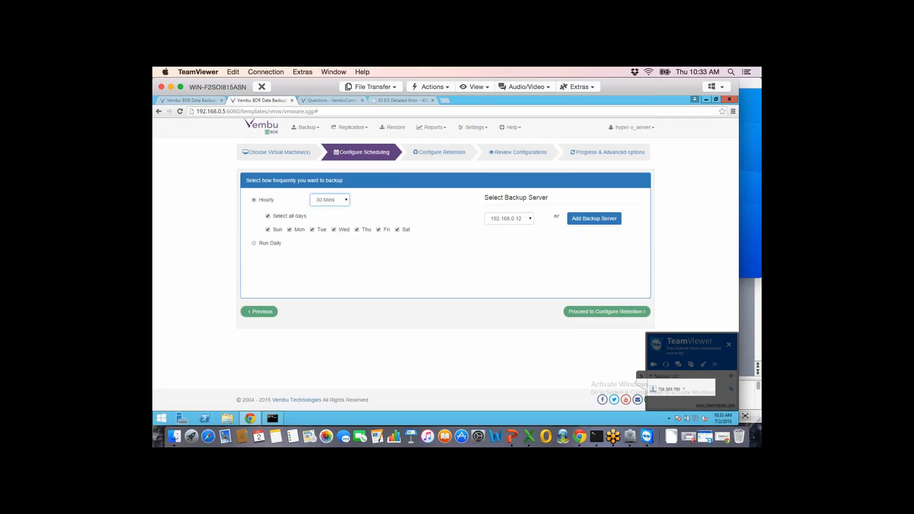
{"action": "left_click", "coordinate": [606, 311]}
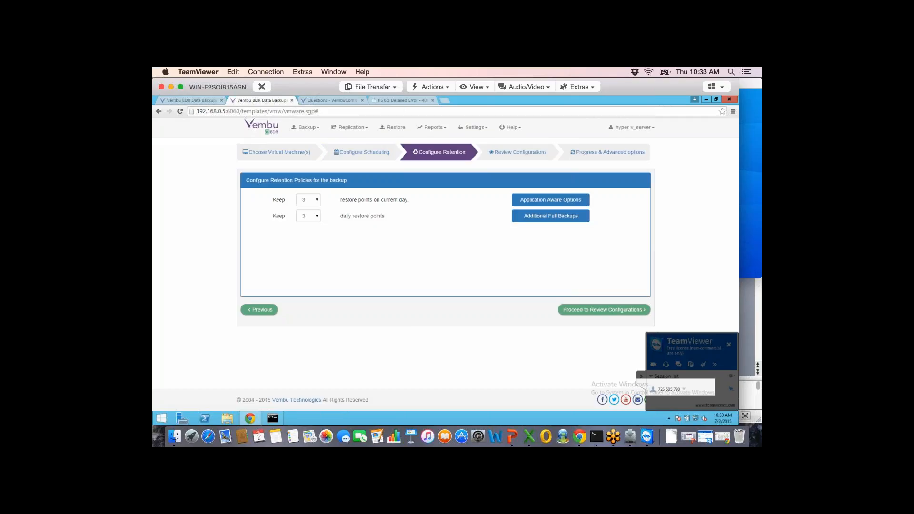
Keep 3 restore points on the current day and set the daily restore points to 90.
{"action": "left_click", "coordinate": [308, 200]}
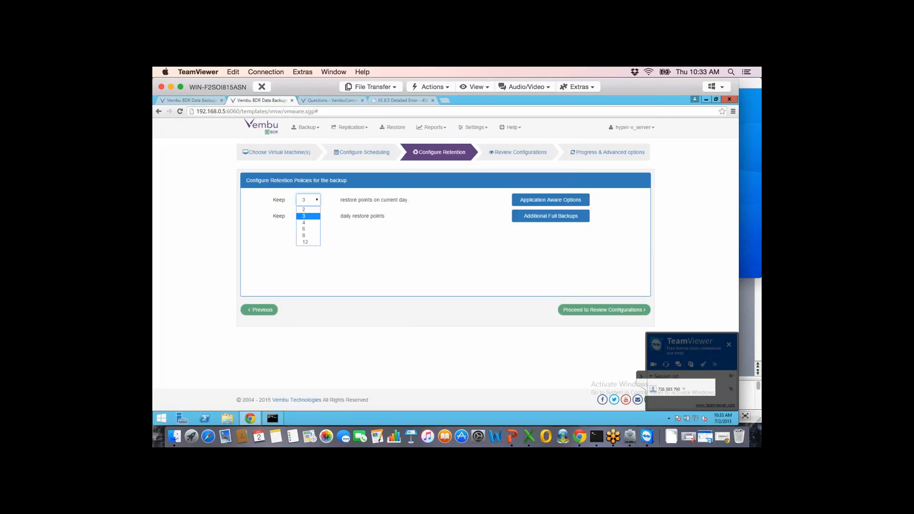
{"action": "left_click", "coordinate": [334, 258]}
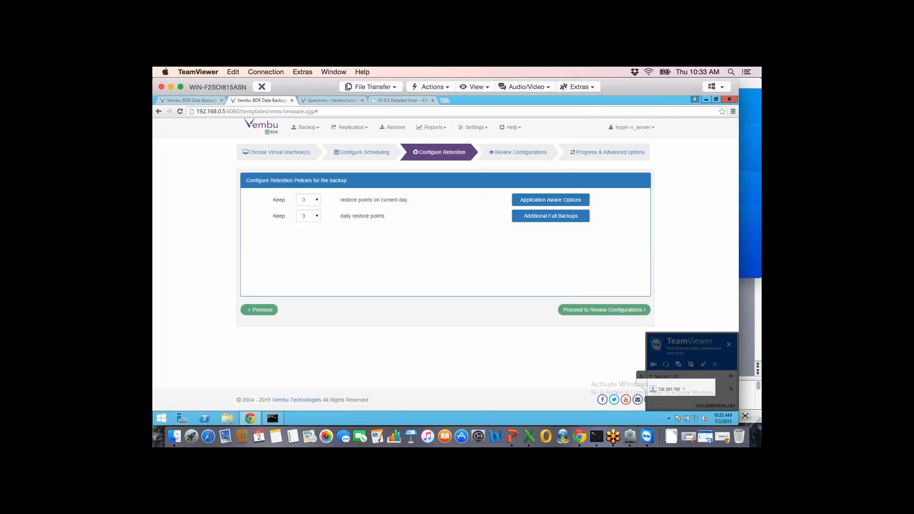
{"action": "left_click", "coordinate": [308, 216]}
{"action": "scroll", "coordinate": [307, 286], "scroll_direction": "down", "scroll_amount": 10}
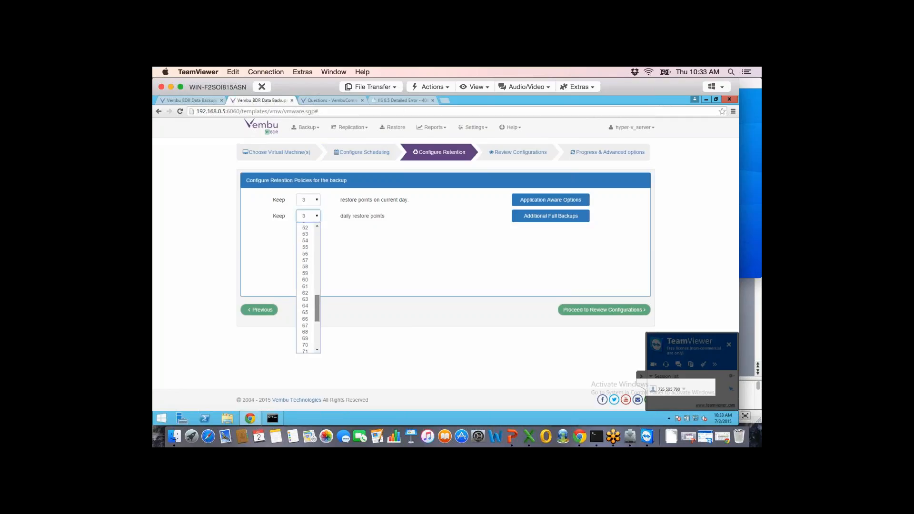
{"action": "scroll", "coordinate": [307, 286], "scroll_direction": "down", "scroll_amount": 2}
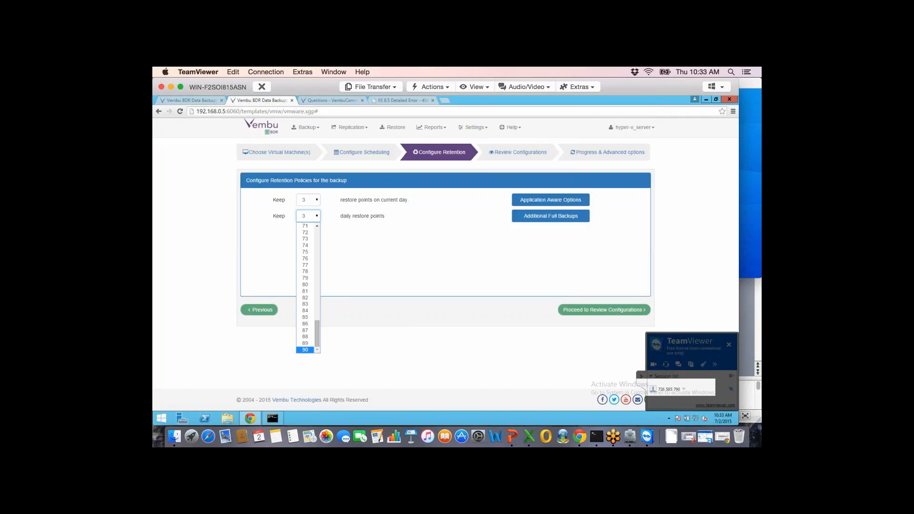
{"action": "left_click", "coordinate": [305, 350]}
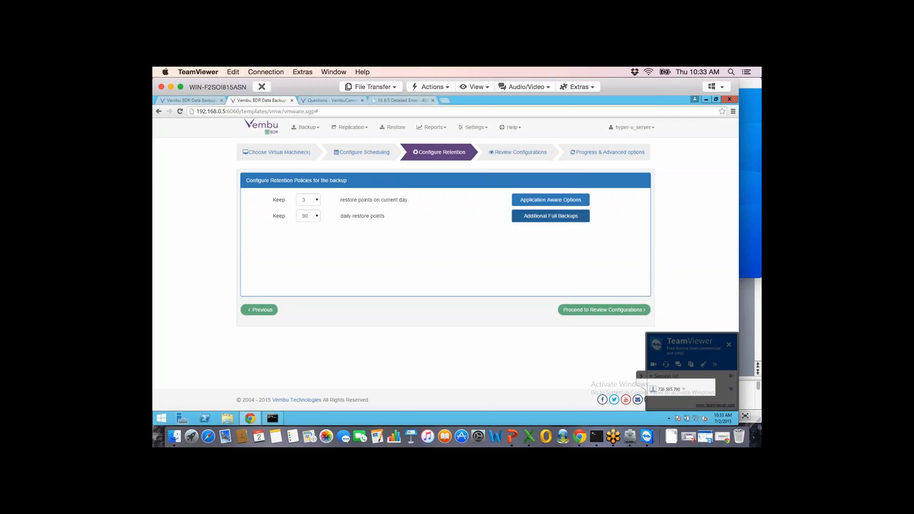
Enable and save a monthly additional full backup at 09:00 PM for January, February, March, October and November.
{"action": "left_click", "coordinate": [551, 216]}
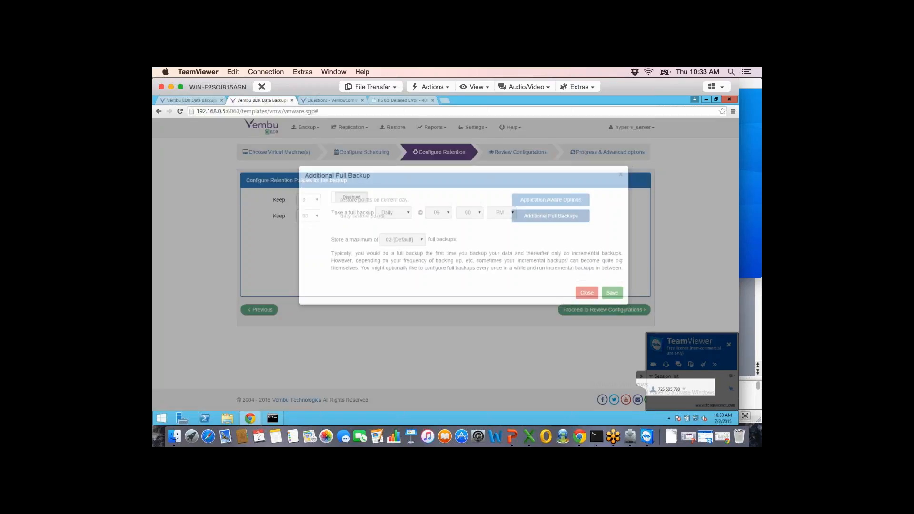
{"action": "left_click", "coordinate": [350, 223]}
{"action": "left_click", "coordinate": [394, 239]}
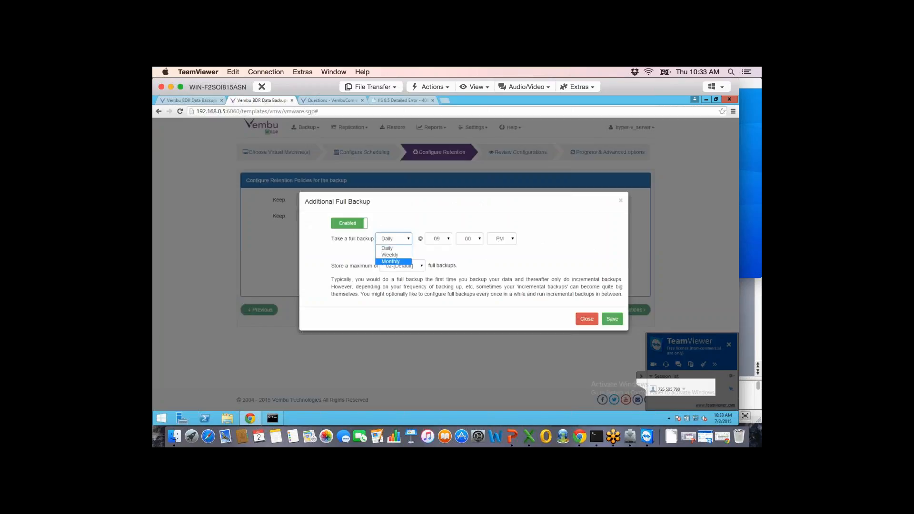
{"action": "left_click", "coordinate": [390, 261]}
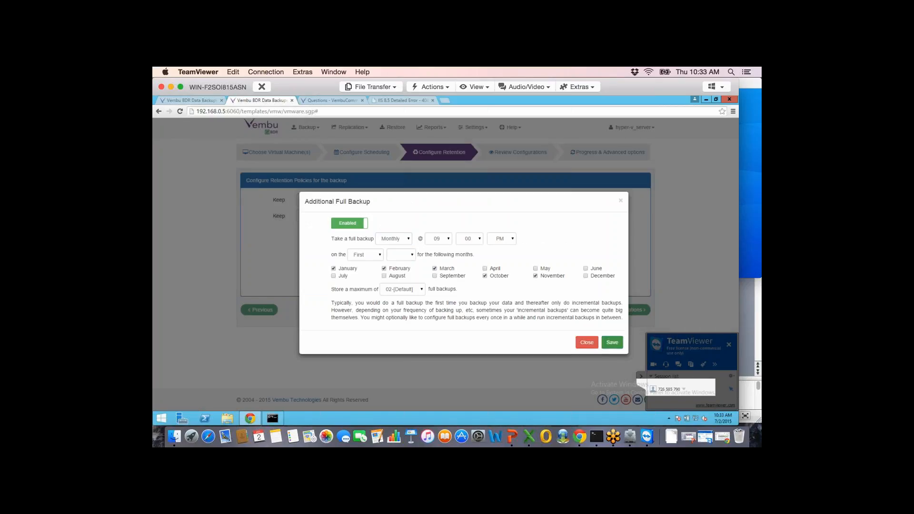
{"action": "left_click", "coordinate": [613, 342]}
Proceed to the configuration review and name the backup schedule VMware_Backkup.
{"action": "left_click", "coordinate": [604, 310]}
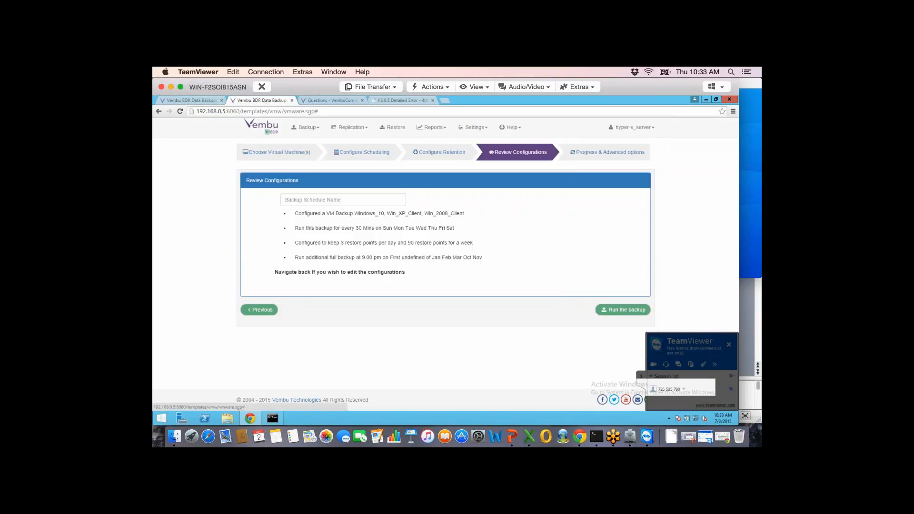
{"action": "left_click", "coordinate": [343, 200]}
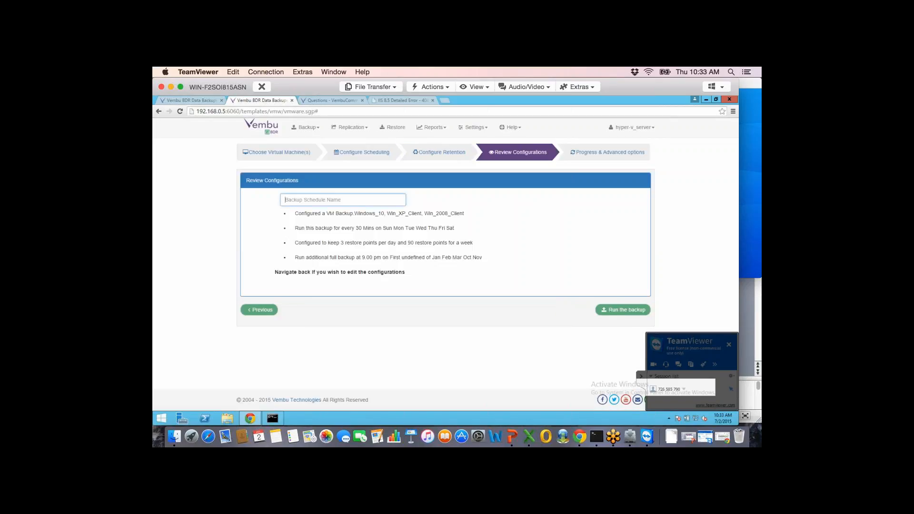
{"action": "type", "text": "VMware_Backkup"}
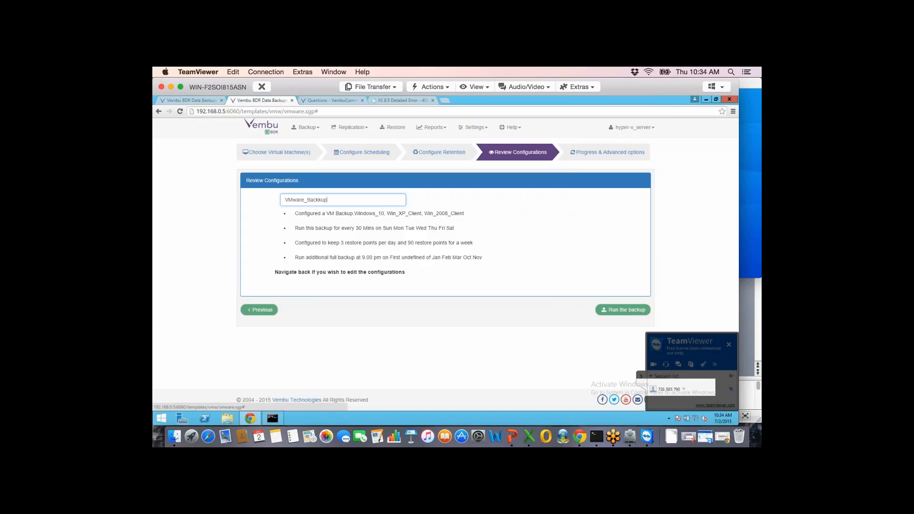
Enable client-side bandwidth throttling with a maximum of 200 Mbps per backup, disabled during weekends.
{"action": "mouse_move", "coordinate": [474, 127]}
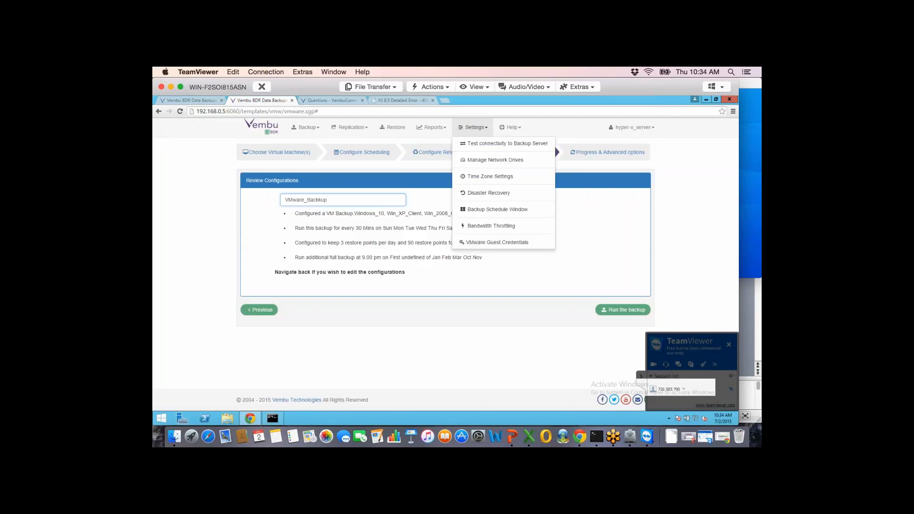
{"action": "left_click", "coordinate": [492, 226]}
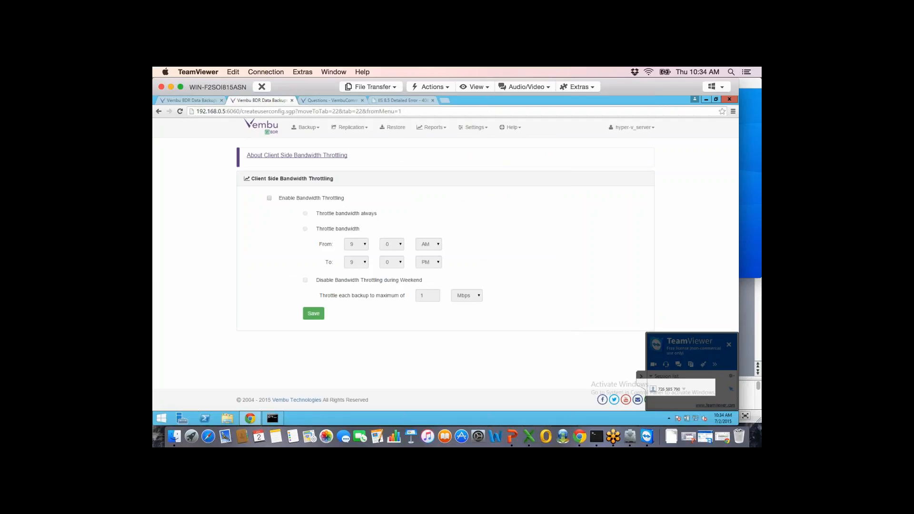
{"action": "left_click", "coordinate": [269, 198]}
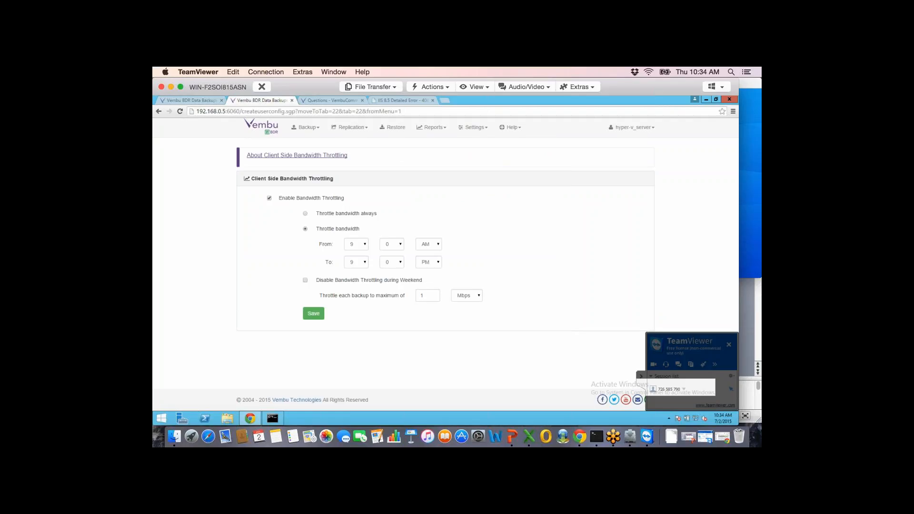
{"action": "double_click", "coordinate": [424, 295]}
{"action": "type", "text": "200"}
{"action": "left_click", "coordinate": [305, 281]}
Open the Hyper-V backup configuration and choose the ExchangeServer, Client and Windows2008 machines.
{"action": "mouse_move", "coordinate": [305, 128]}
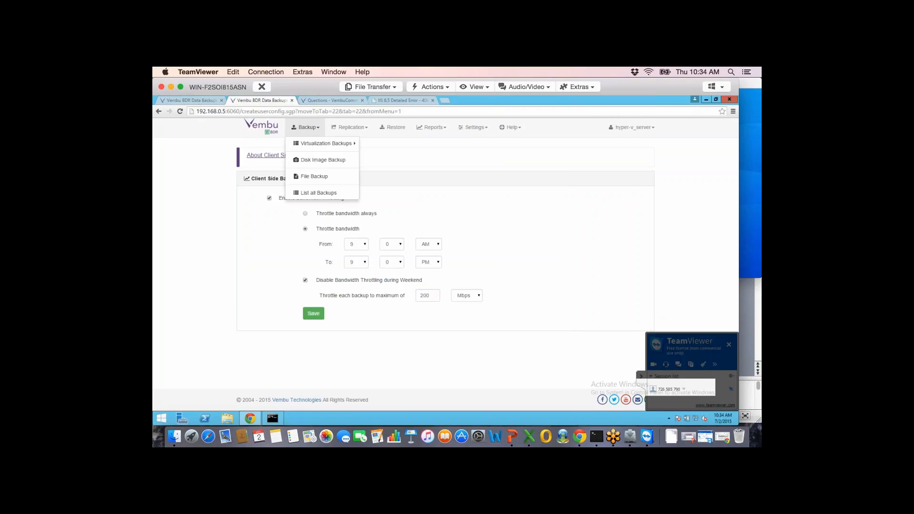
{"action": "mouse_move", "coordinate": [326, 143]}
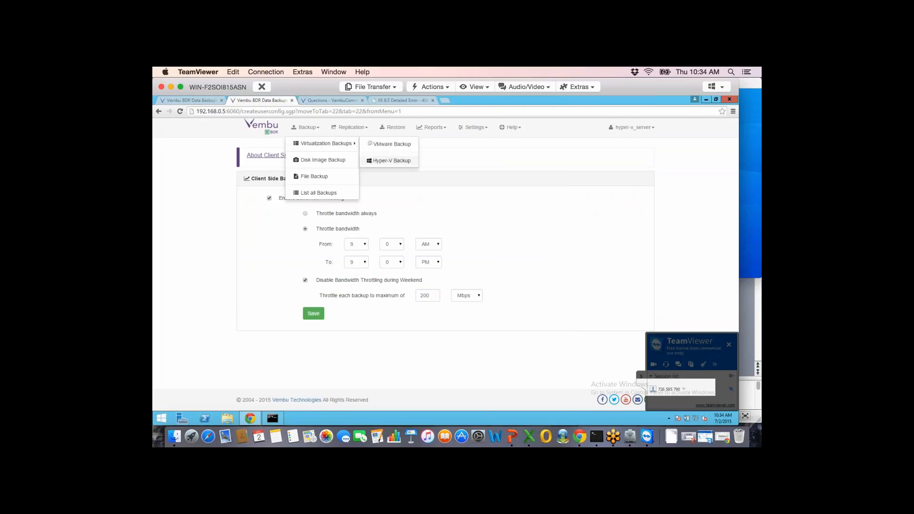
{"action": "left_click", "coordinate": [391, 161]}
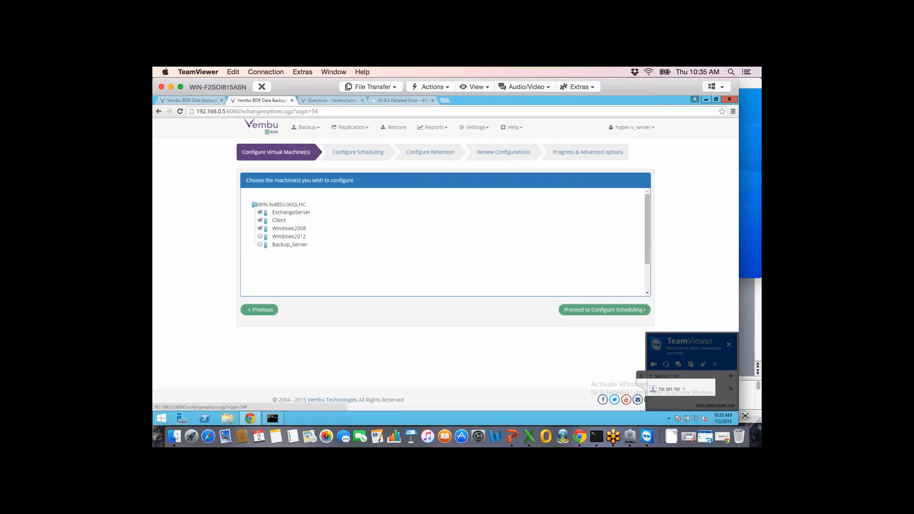
View the drive selection for a disk image backup and the file and folder selection for a file backup.
{"action": "mouse_move", "coordinate": [306, 127]}
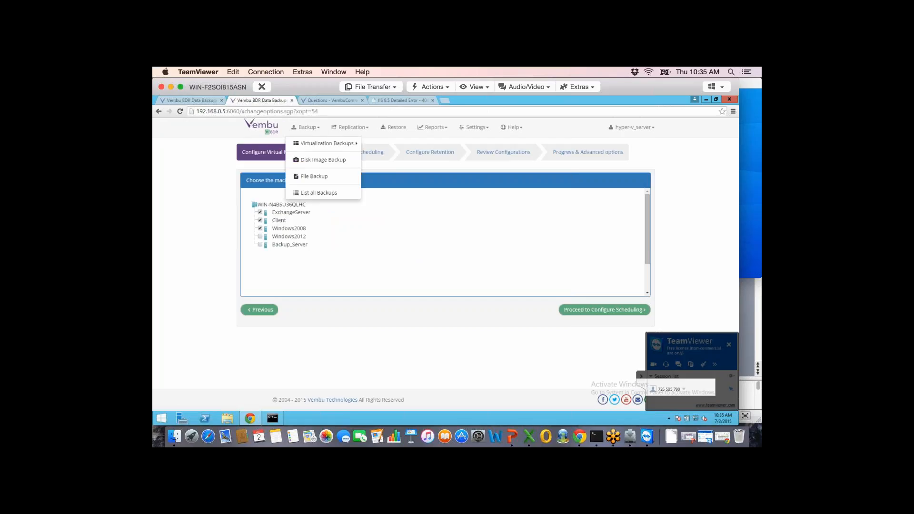
{"action": "left_click", "coordinate": [323, 159]}
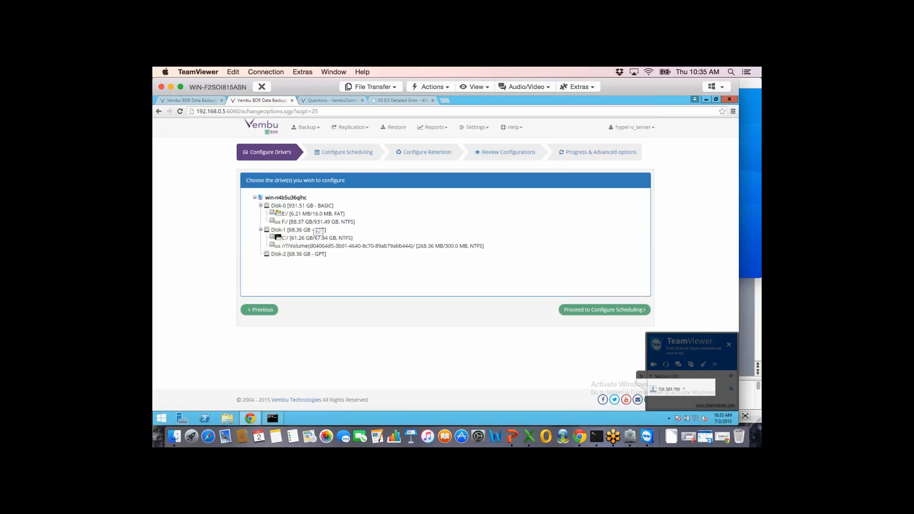
{"action": "left_click", "coordinate": [309, 127]}
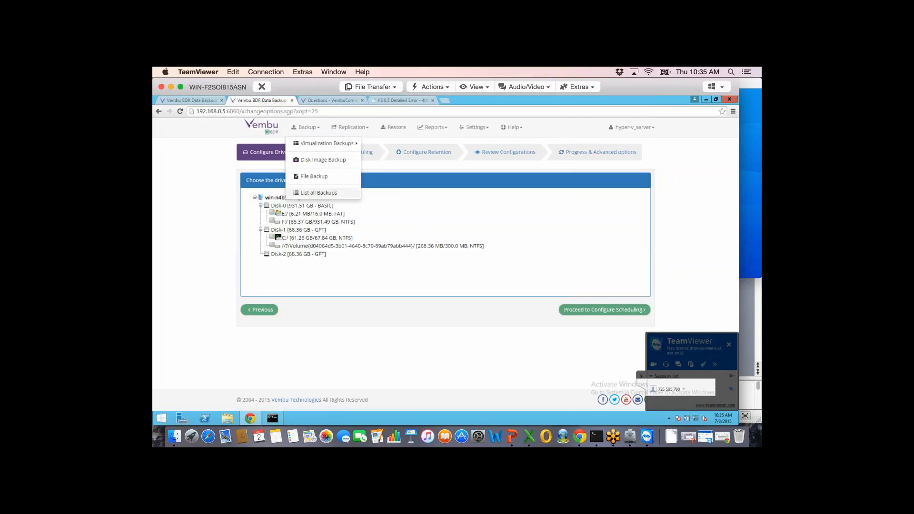
{"action": "left_click", "coordinate": [314, 177]}
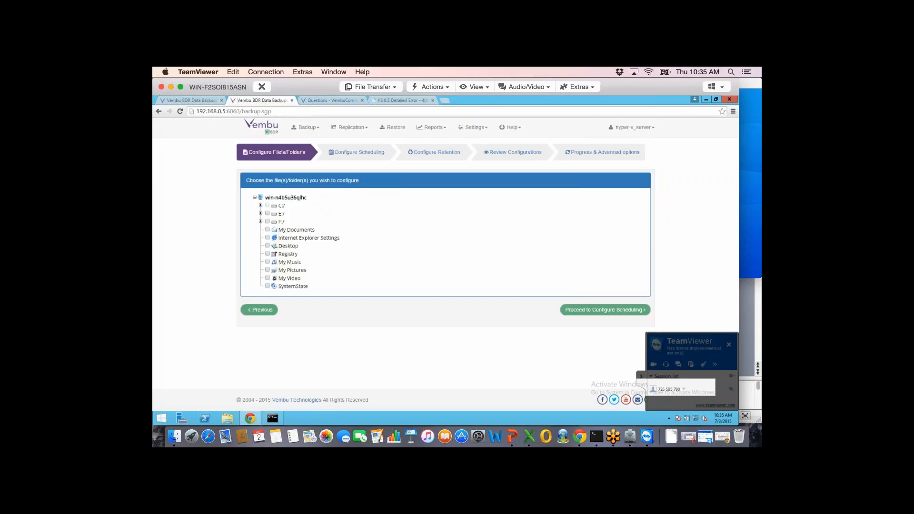
Expand the E: drive and choose AUTOEXEC.BAT, COMMAND.COM and FDOSBOOT.BIN for the file backup.
{"action": "left_click", "coordinate": [261, 213]}
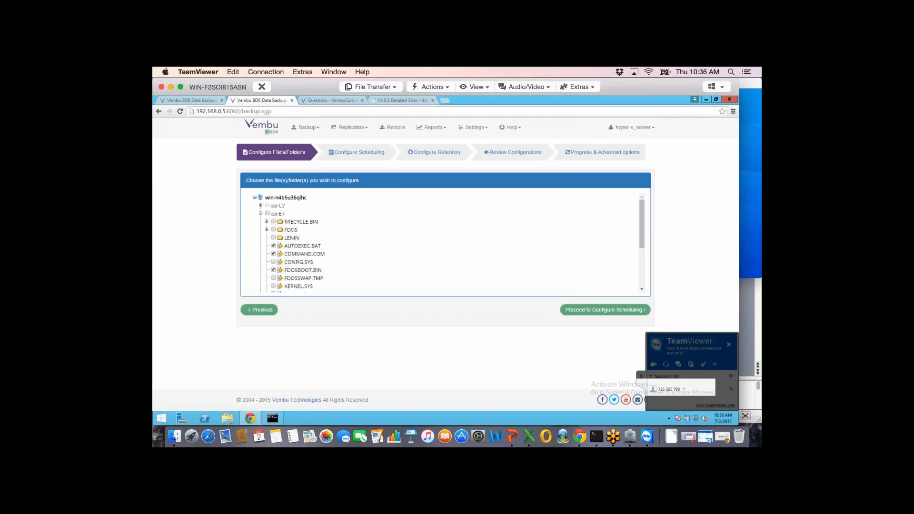
Set up VMware replication from 192.168.0.29 for test1_utah_replica and Win_2008_Client, proceeding past scheduling to the Power Replication settings.
{"action": "mouse_move", "coordinate": [351, 128]}
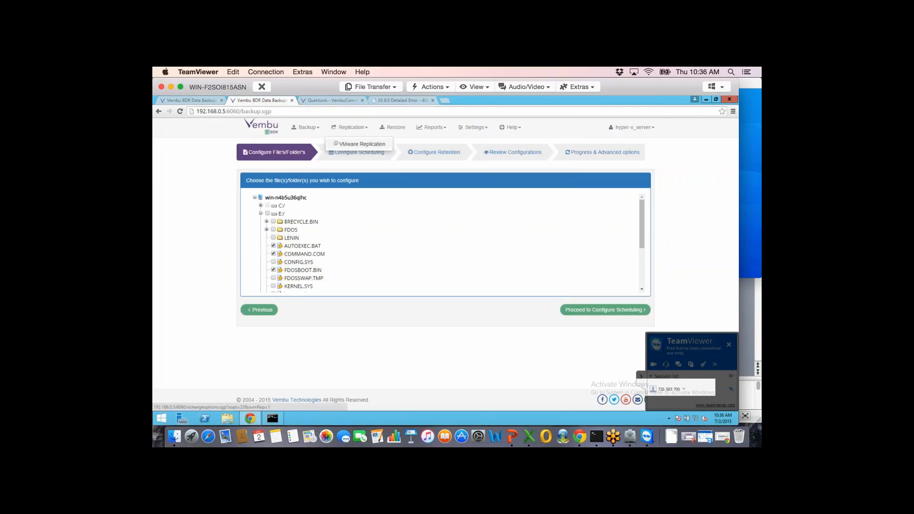
{"action": "left_click", "coordinate": [363, 144]}
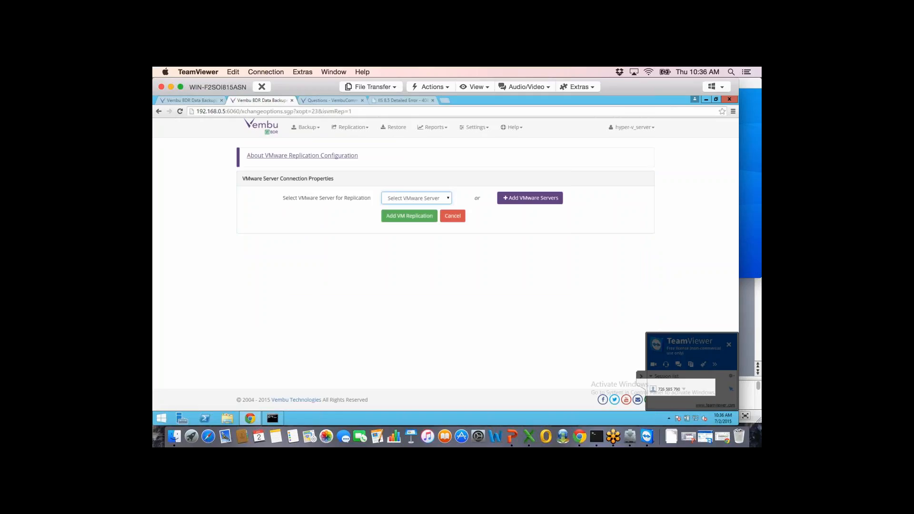
{"action": "left_click", "coordinate": [422, 198]}
{"action": "left_click", "coordinate": [424, 216]}
{"action": "left_click", "coordinate": [417, 217]}
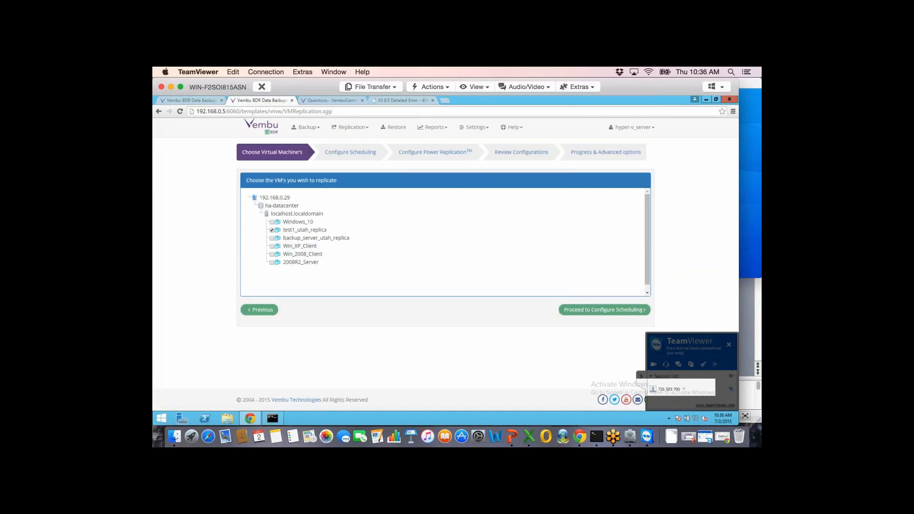
{"action": "left_click", "coordinate": [605, 310]}
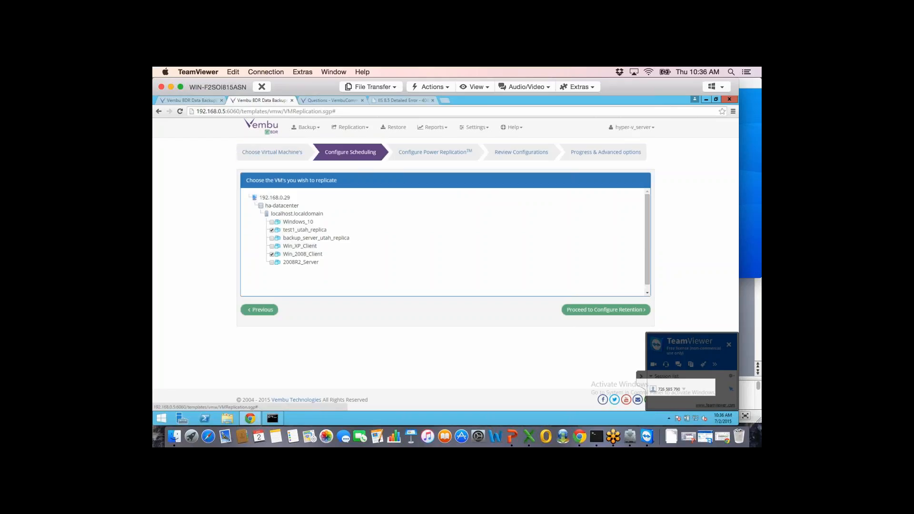
{"action": "left_click", "coordinate": [606, 312]}
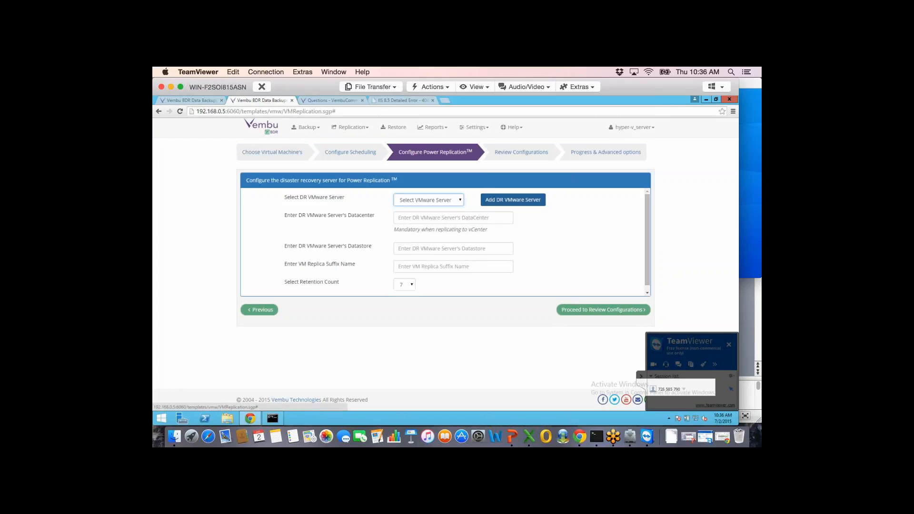
Select 192.168.0.29 as the DR VMware server and go through the datacenter, datastore and replica suffix fields.
{"action": "left_click", "coordinate": [428, 200]}
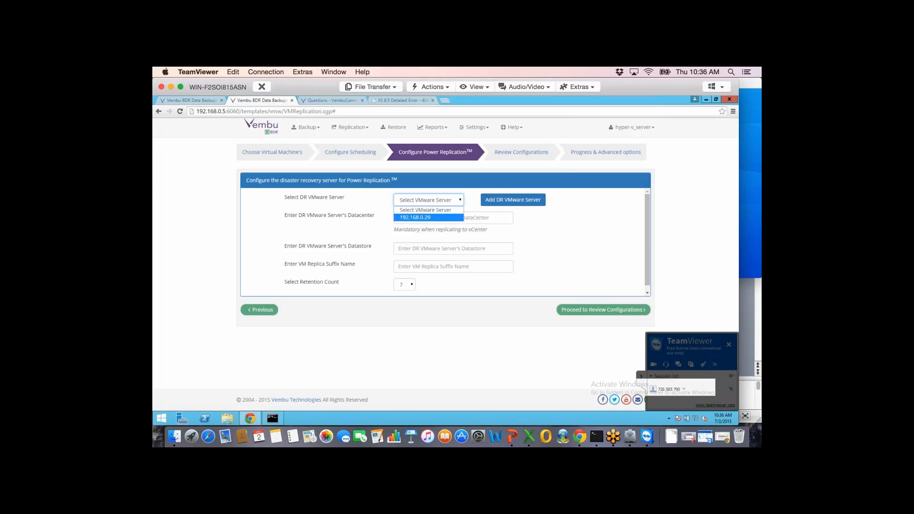
{"action": "left_click", "coordinate": [415, 218]}
{"action": "left_click", "coordinate": [429, 218]}
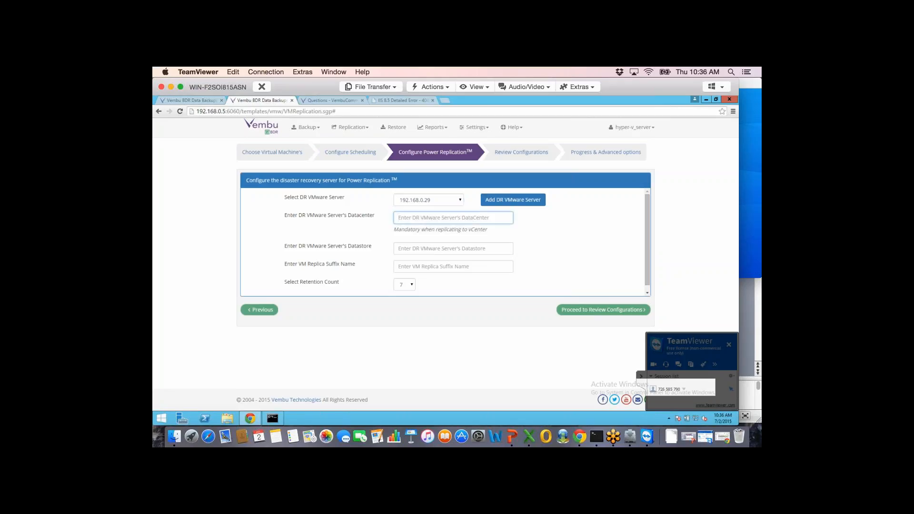
{"action": "left_click", "coordinate": [428, 249]}
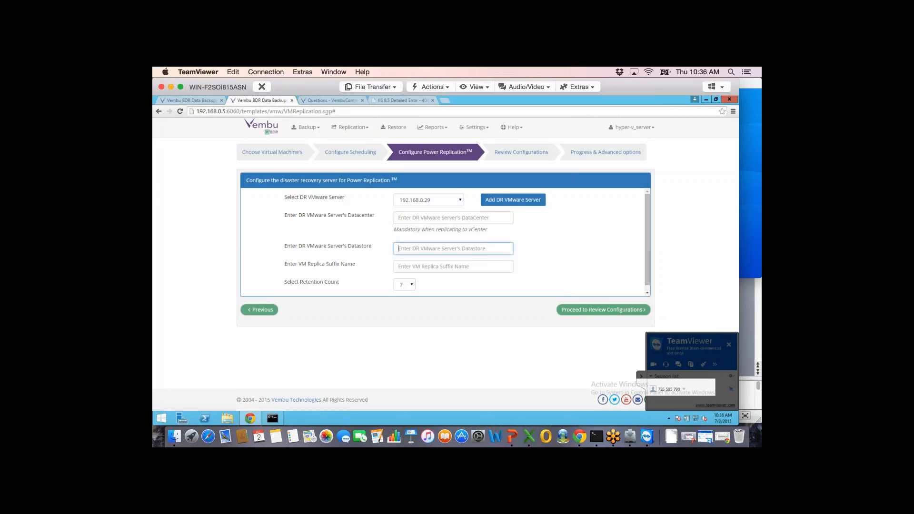
{"action": "left_click", "coordinate": [428, 267]}
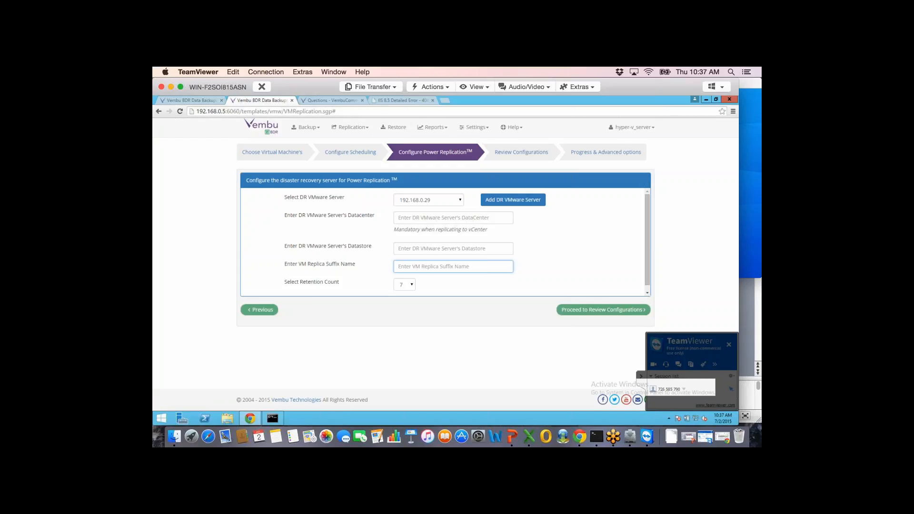
In the backup server's client list, start an ESX(i) server restore of vmware_08server's VMware1_exsi backup with Win_2008_Client chosen.
{"action": "left_click", "coordinate": [191, 100]}
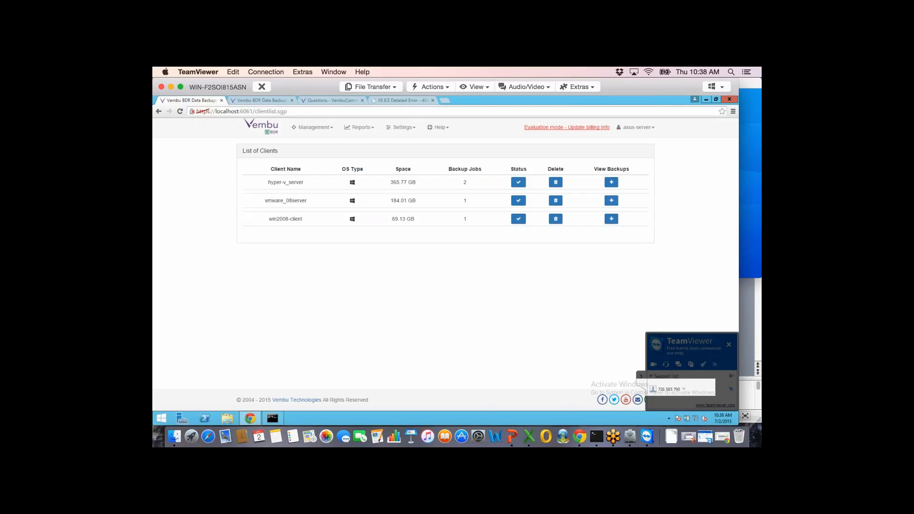
{"action": "left_click_drag", "start_coordinate": [269, 219], "coordinate": [303, 219]}
{"action": "left_click_drag", "start_coordinate": [265, 200], "coordinate": [416, 201]}
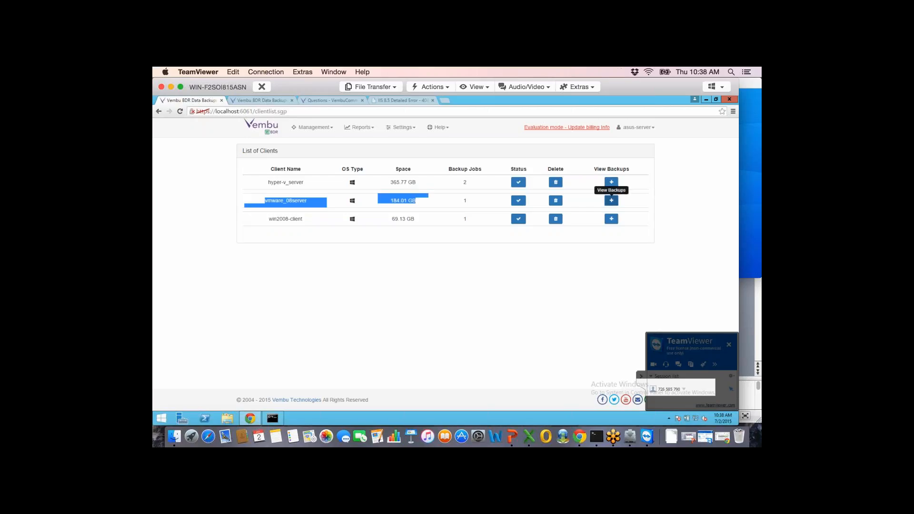
{"action": "left_click", "coordinate": [612, 201]}
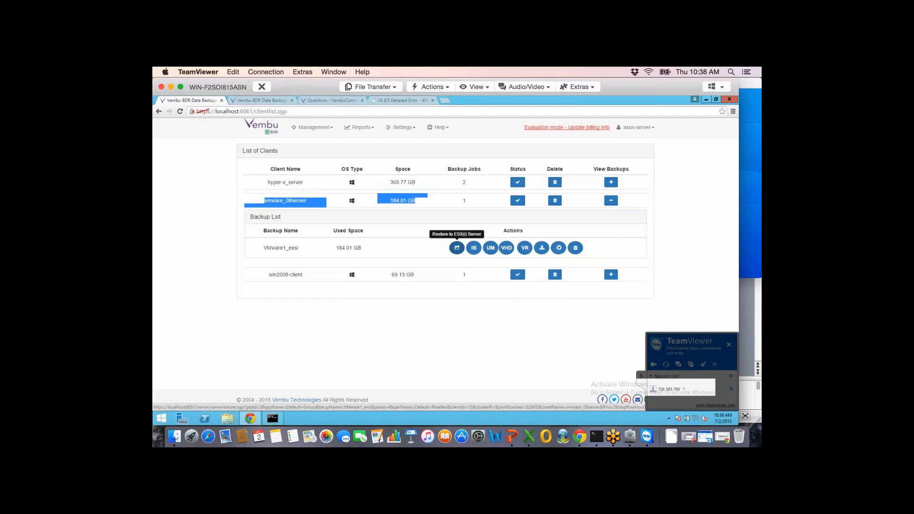
{"action": "left_click", "coordinate": [457, 248]}
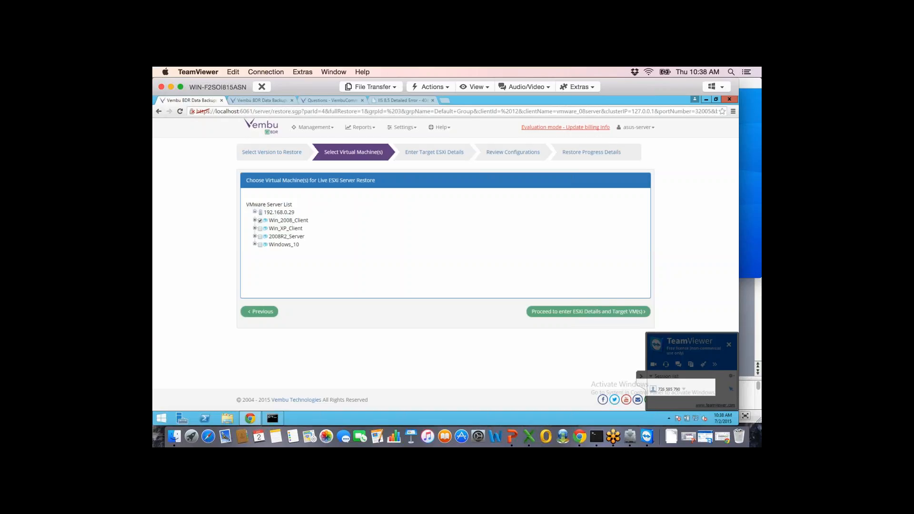
{"action": "left_click", "coordinate": [589, 311]}
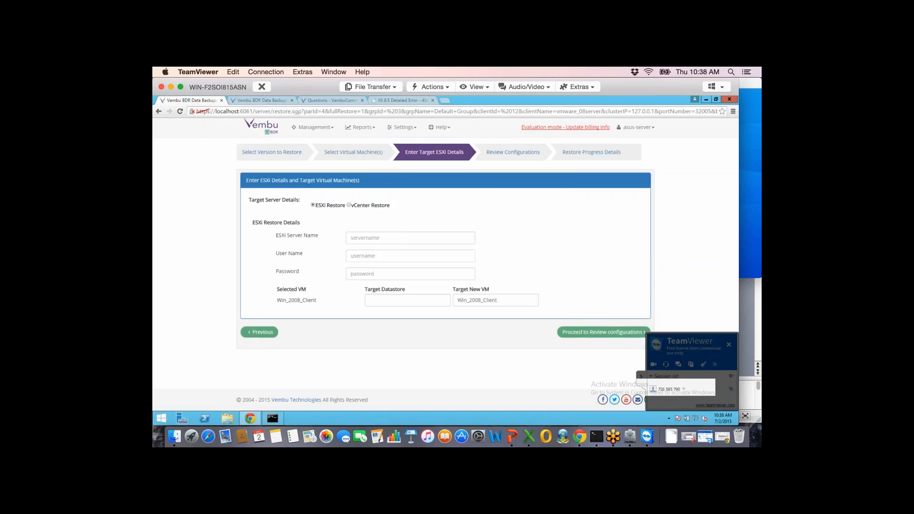
Switch the restore target to vCenter Restore and go through its credential, datacenter, datastore and new VM fields.
{"action": "left_click", "coordinate": [349, 206]}
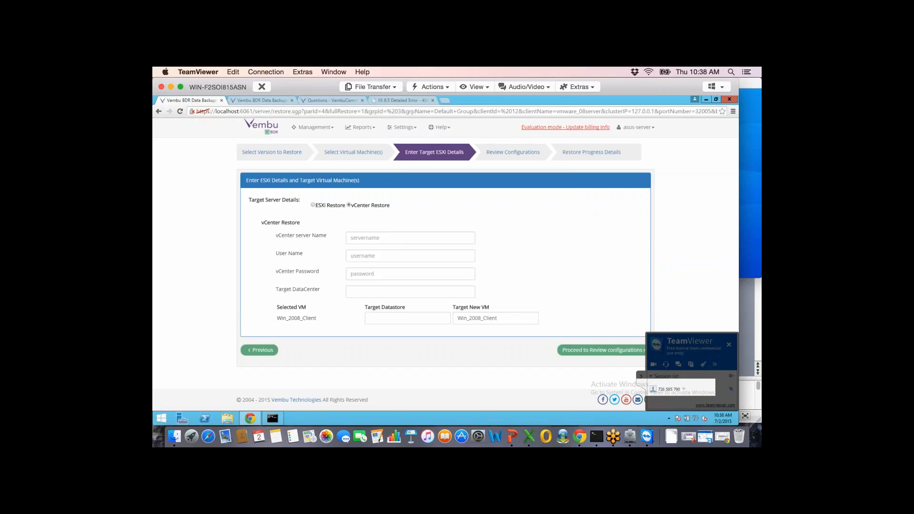
{"action": "left_click", "coordinate": [408, 318]}
{"action": "left_click", "coordinate": [485, 318]}
{"action": "left_click", "coordinate": [411, 274]}
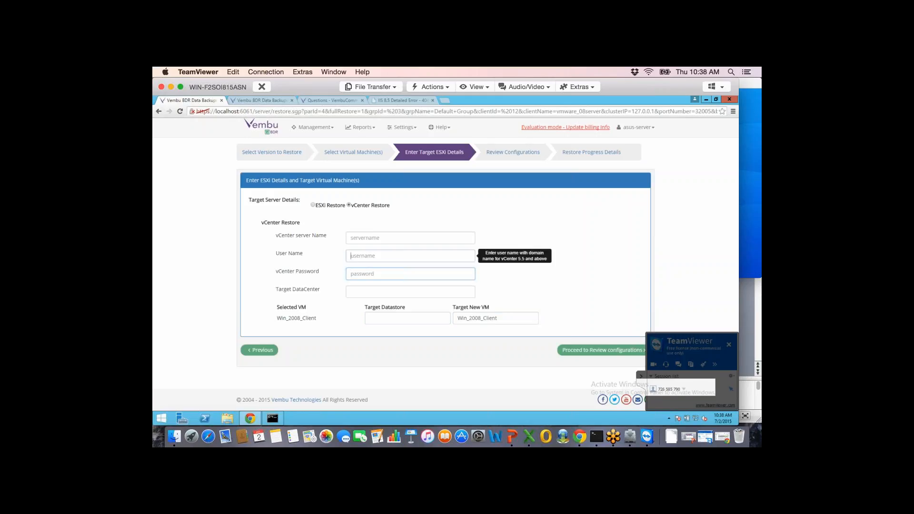
{"action": "left_click", "coordinate": [411, 256]}
{"action": "left_click", "coordinate": [411, 292]}
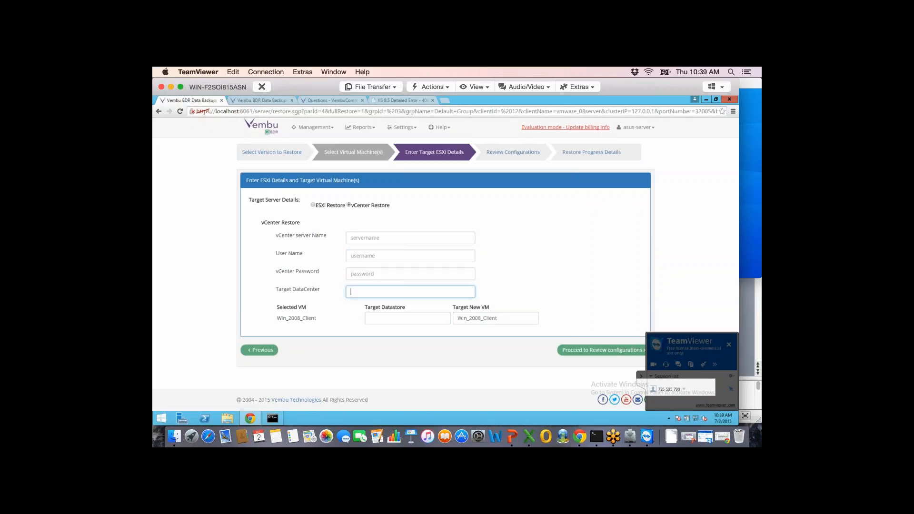
Return to the client list and start an Instant Boot of the VMware1_exsi backup with Win_XP_Client chosen.
{"action": "mouse_move", "coordinate": [315, 128]}
{"action": "left_click", "coordinate": [317, 143]}
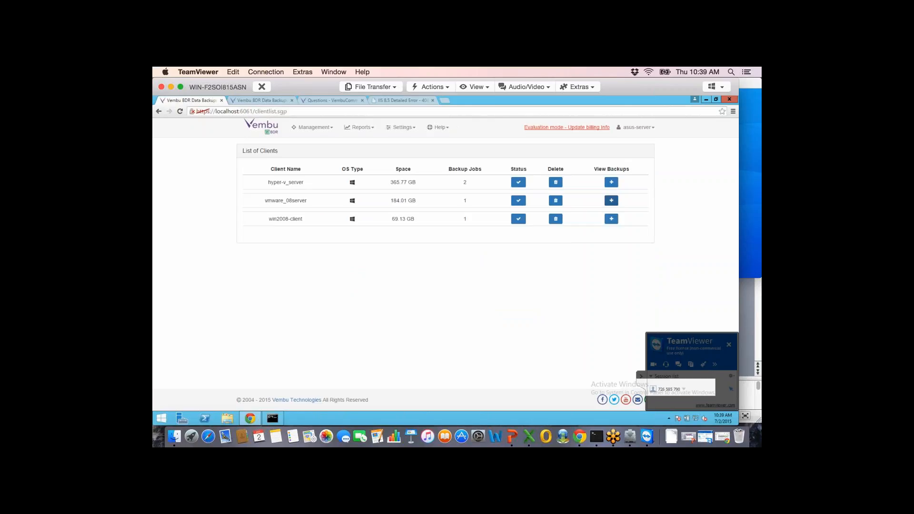
{"action": "left_click", "coordinate": [611, 200]}
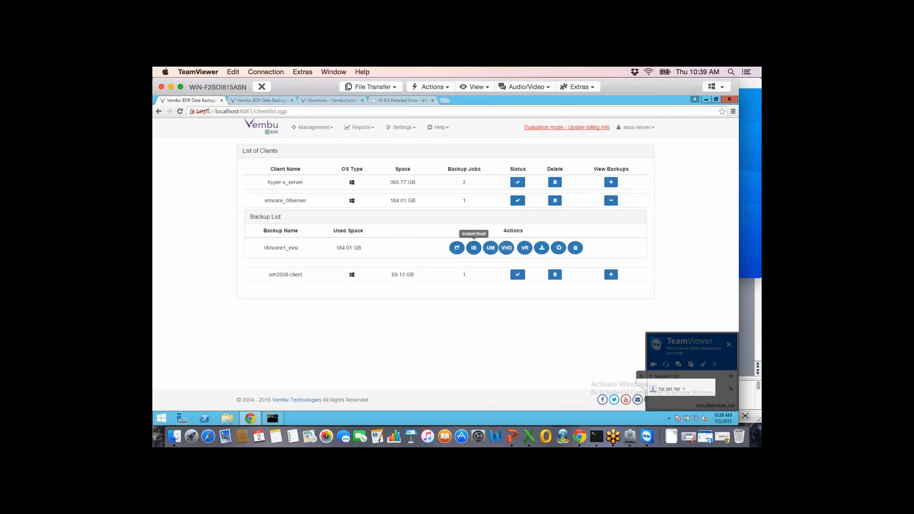
{"action": "left_click", "coordinate": [474, 248]}
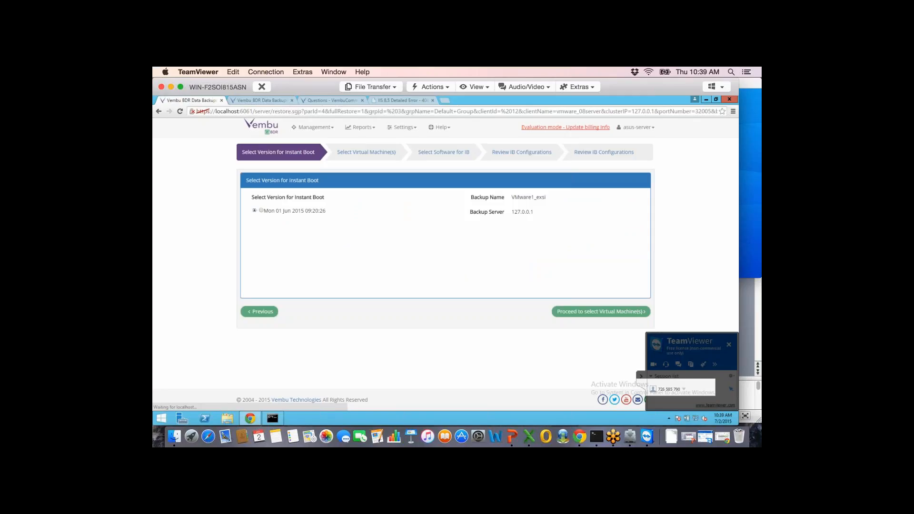
{"action": "left_click", "coordinate": [261, 221]}
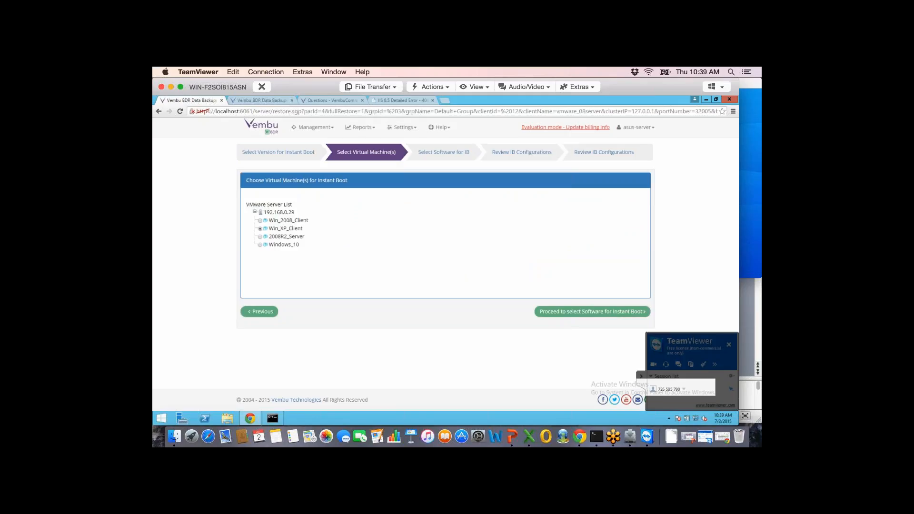
{"action": "left_click", "coordinate": [593, 312]}
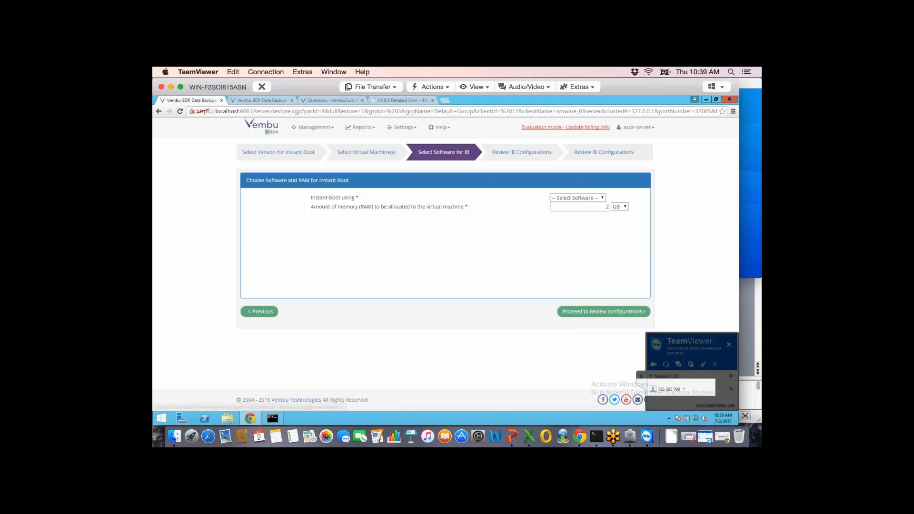
Choose Hyper-V for the instant boot, set the memory to 1 GB and try to proceed to the review.
{"action": "left_click", "coordinate": [578, 197]}
{"action": "left_click", "coordinate": [579, 214]}
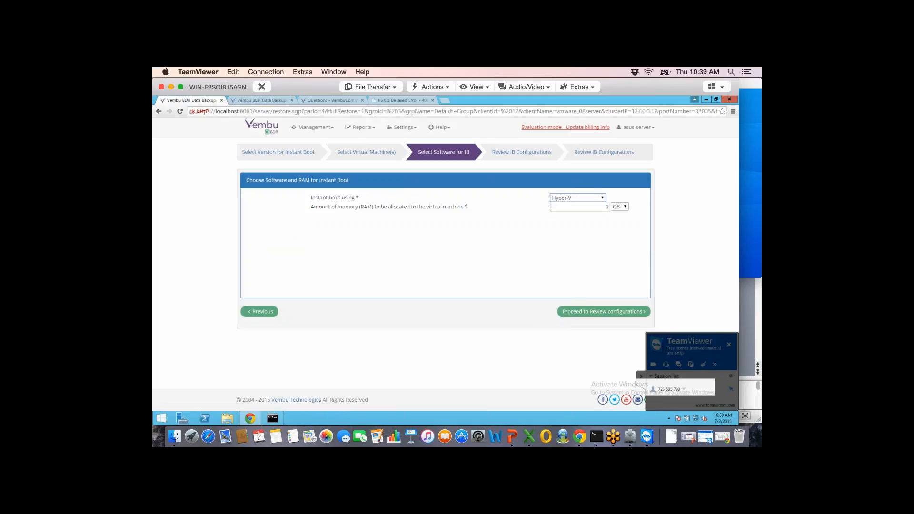
{"action": "double_click", "coordinate": [605, 207]}
{"action": "left_click", "coordinate": [604, 312]}
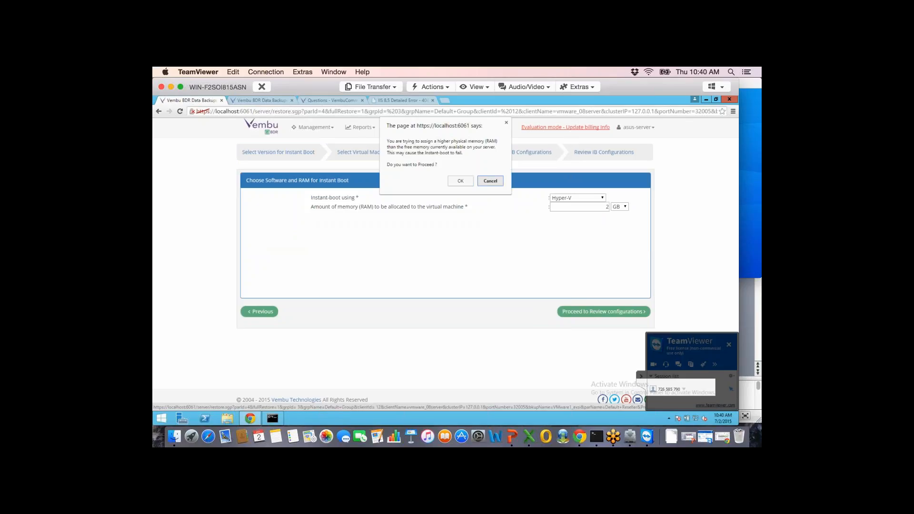
{"action": "left_click", "coordinate": [490, 181]}
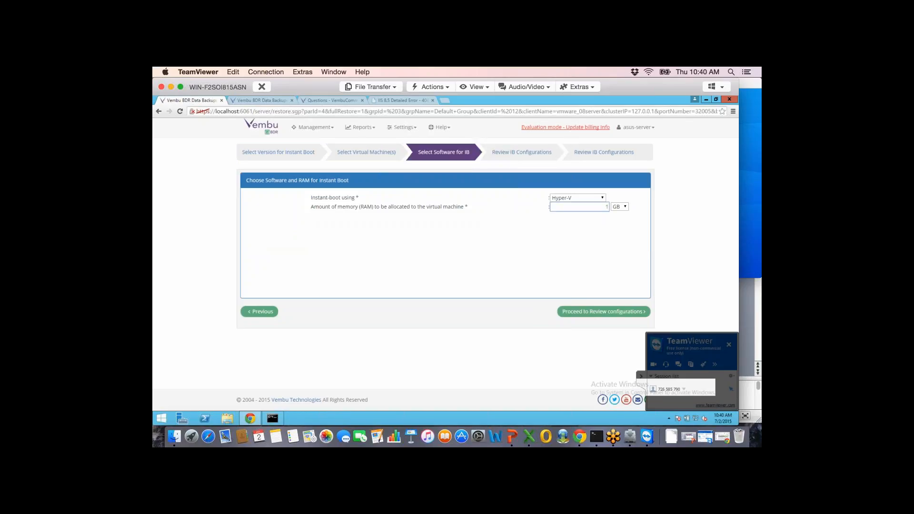
{"action": "left_click", "coordinate": [604, 312]}
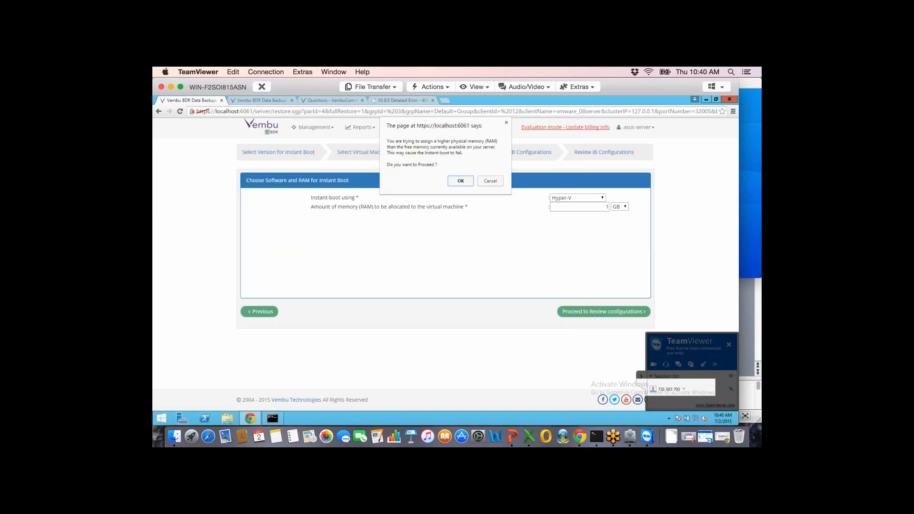
{"action": "left_click", "coordinate": [490, 181]}
{"action": "mouse_move", "coordinate": [636, 128]}
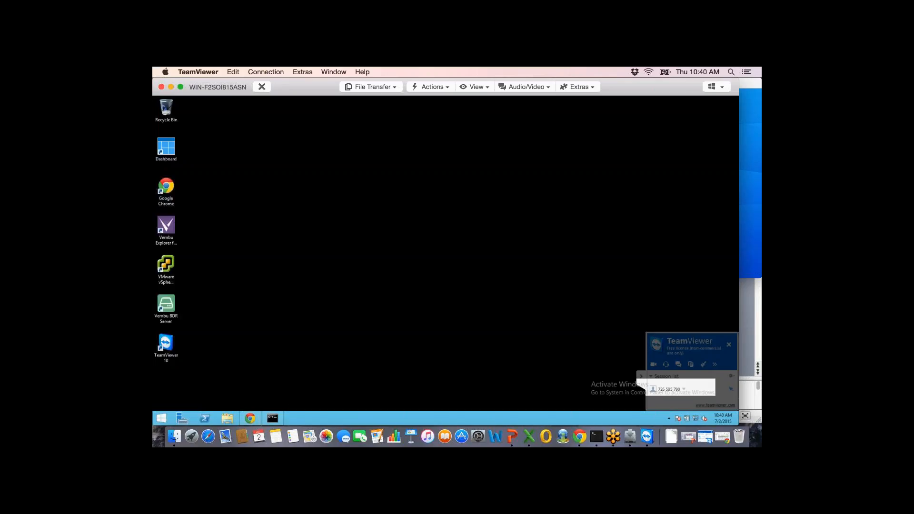
{"action": "left_click", "coordinate": [161, 418]}
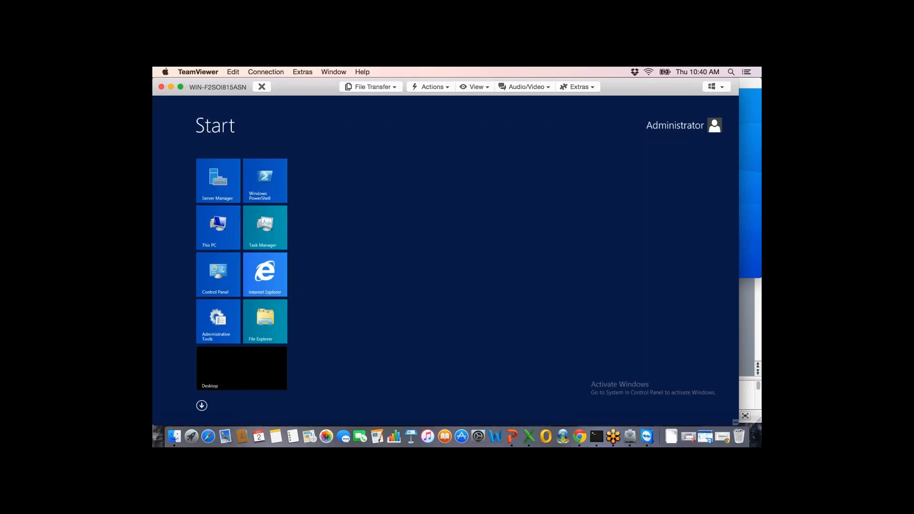
{"action": "key", "text": "super+Tab"}
{"action": "key", "text": "Return"}
{"action": "left_click", "coordinate": [241, 369]}
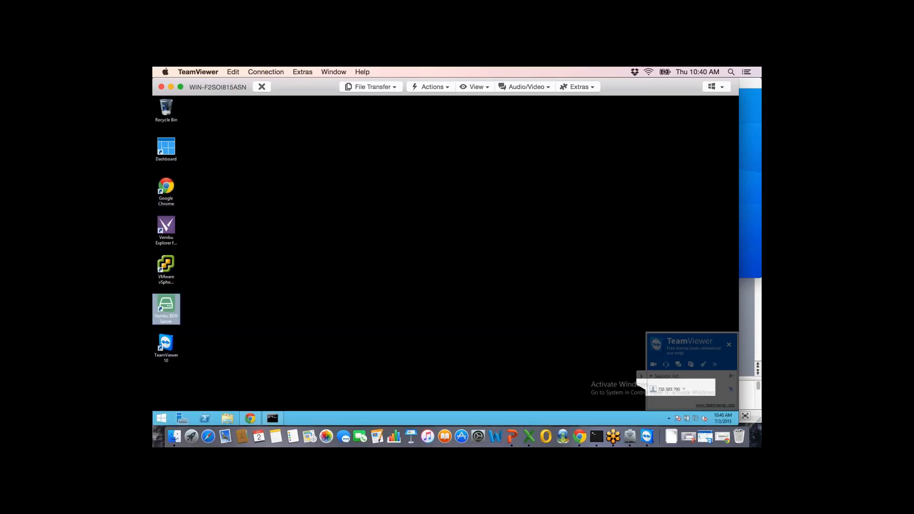
{"action": "left_click", "coordinate": [161, 418]}
{"action": "left_click", "coordinate": [241, 369]}
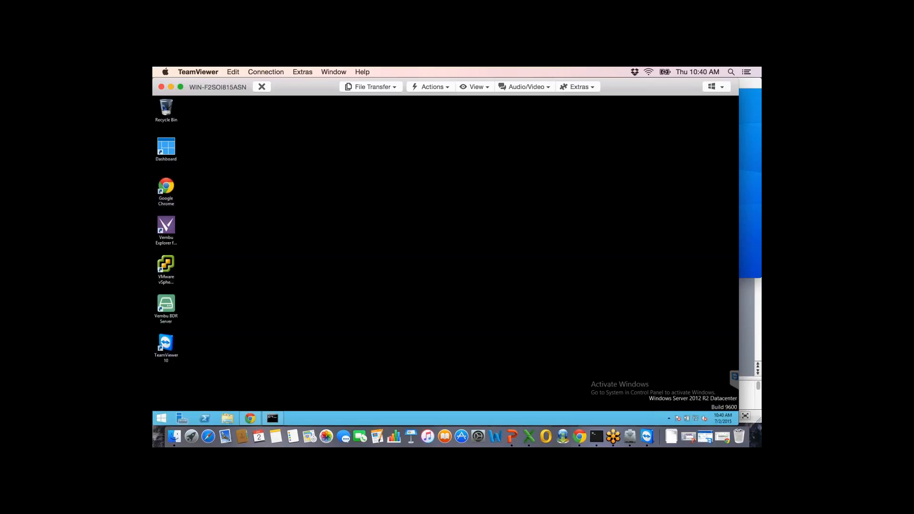
{"action": "mouse_move", "coordinate": [250, 419]}
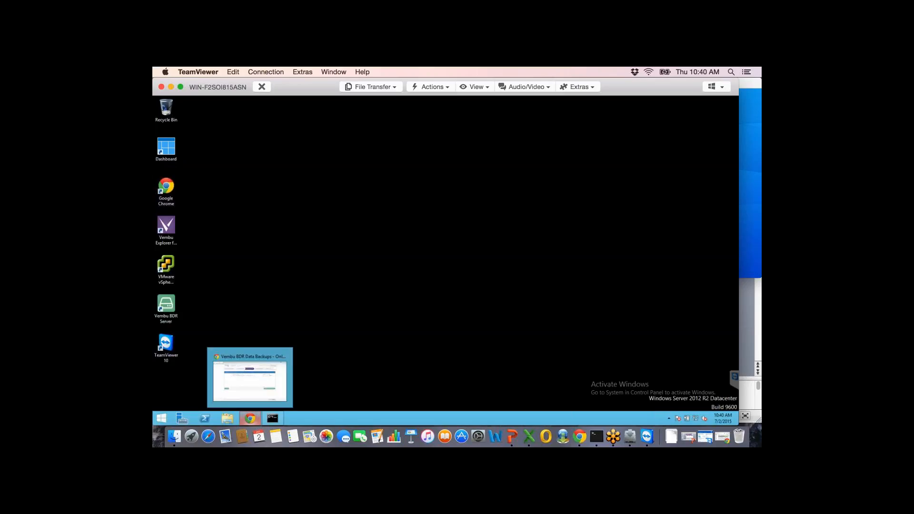
{"action": "left_click", "coordinate": [250, 379]}
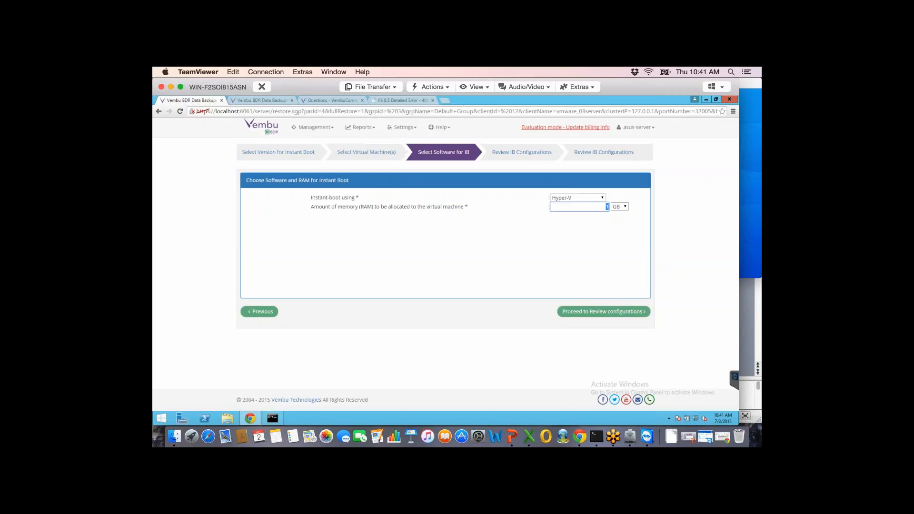
Return to the client list and show the restore and mount actions for vmware_08server's backup.
{"action": "mouse_move", "coordinate": [313, 128]}
{"action": "left_click", "coordinate": [317, 143]}
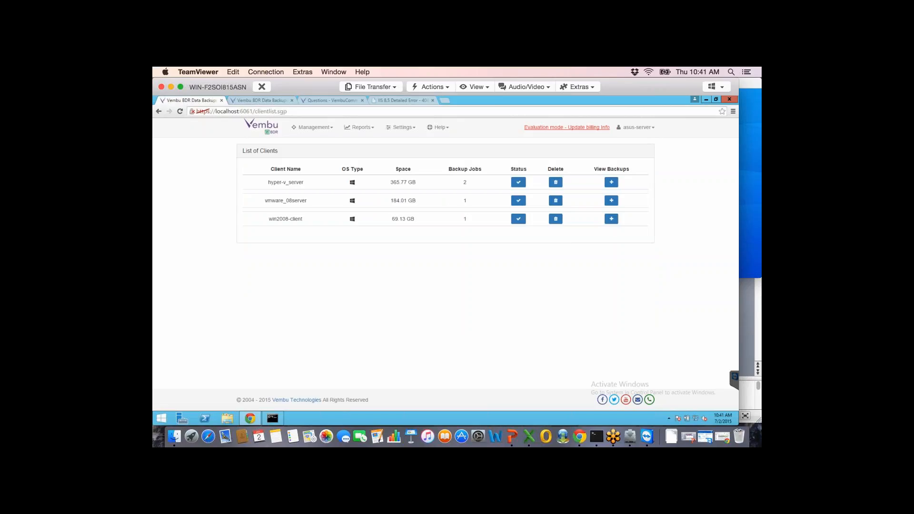
{"action": "left_click", "coordinate": [612, 200]}
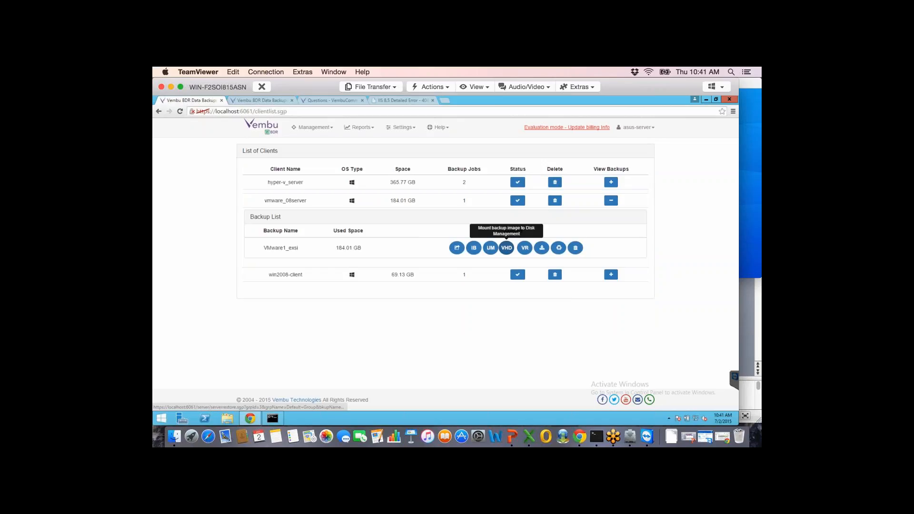
Mount the Sun 31 May 2015 20:00:02 version of VMware1_exsi to Disk Management as VHD, using Win_XP_Client's Test_xp_1.vmdk disk.
{"action": "left_click", "coordinate": [507, 248]}
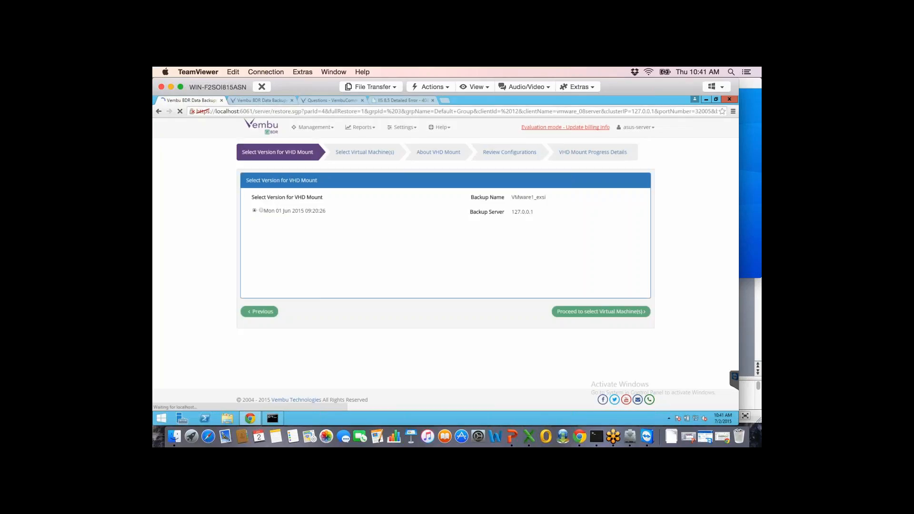
{"action": "left_click", "coordinate": [254, 210]}
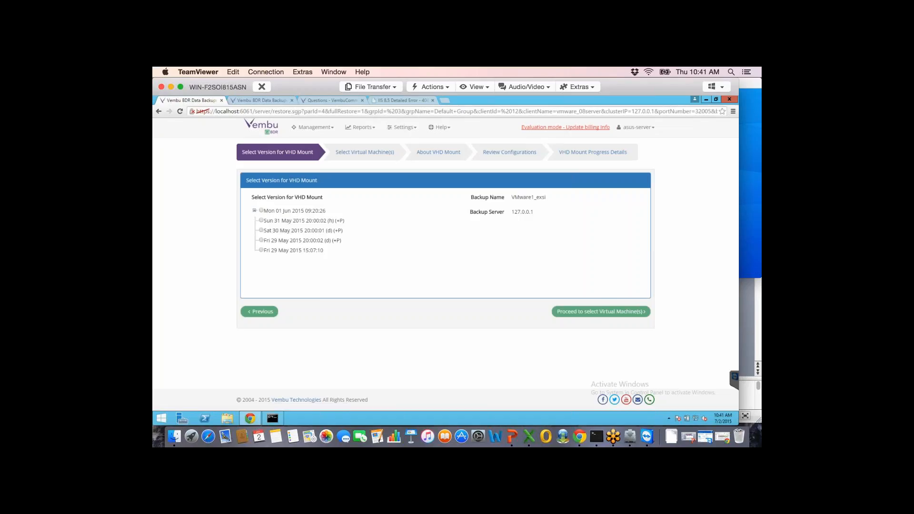
{"action": "left_click", "coordinate": [601, 312]}
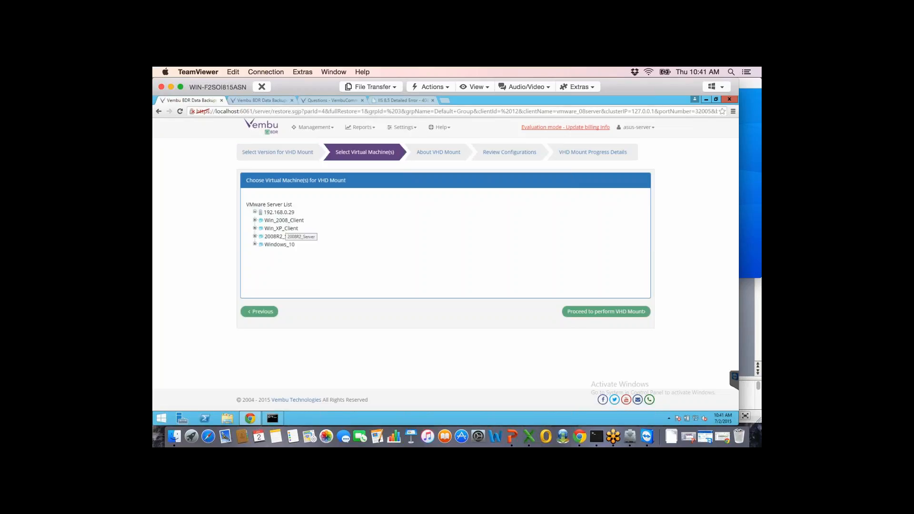
{"action": "left_click", "coordinate": [254, 228]}
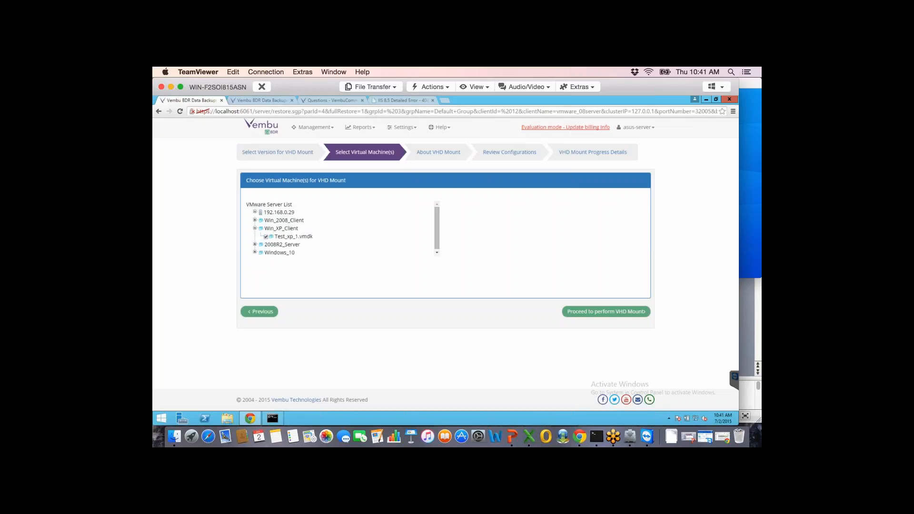
{"action": "left_click", "coordinate": [605, 312]}
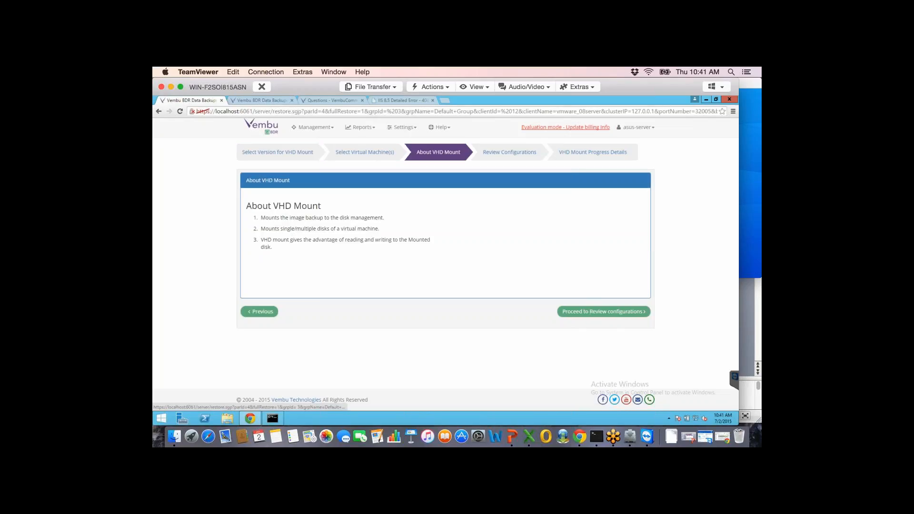
{"action": "left_click", "coordinate": [611, 312]}
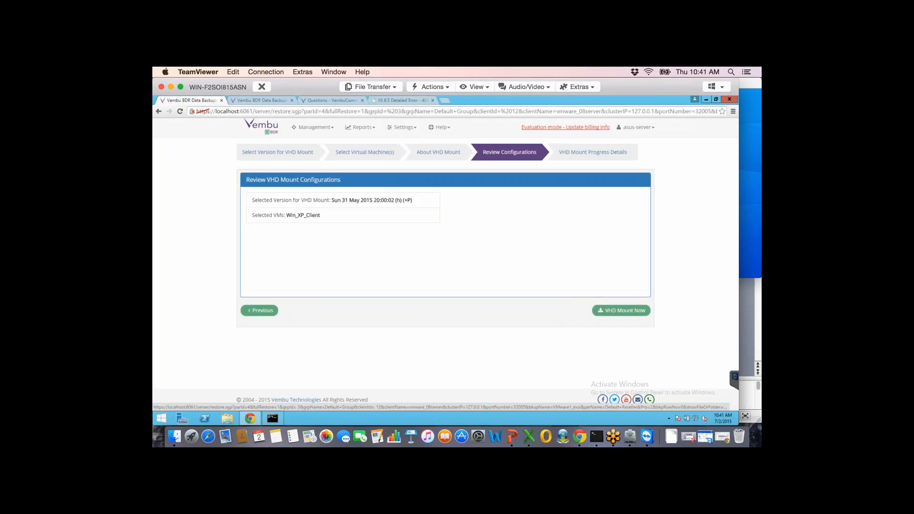
{"action": "left_click", "coordinate": [612, 311]}
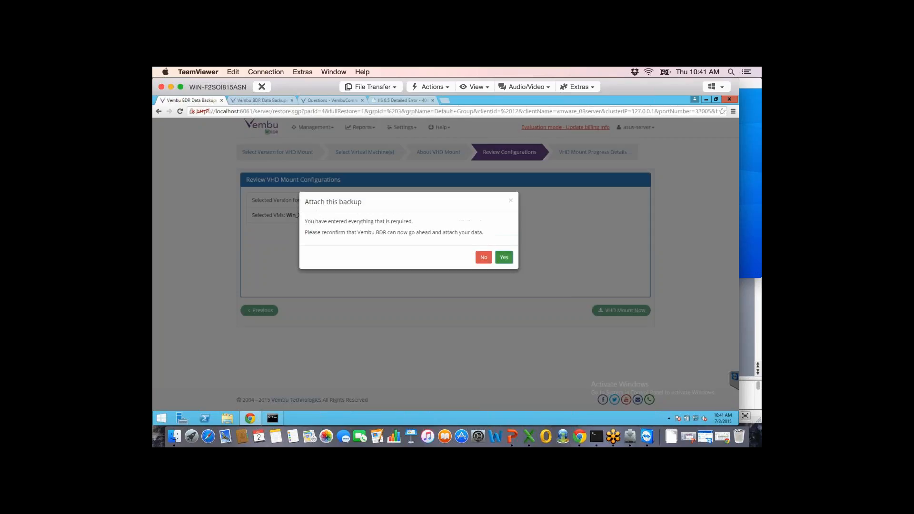
{"action": "left_click", "coordinate": [504, 258]}
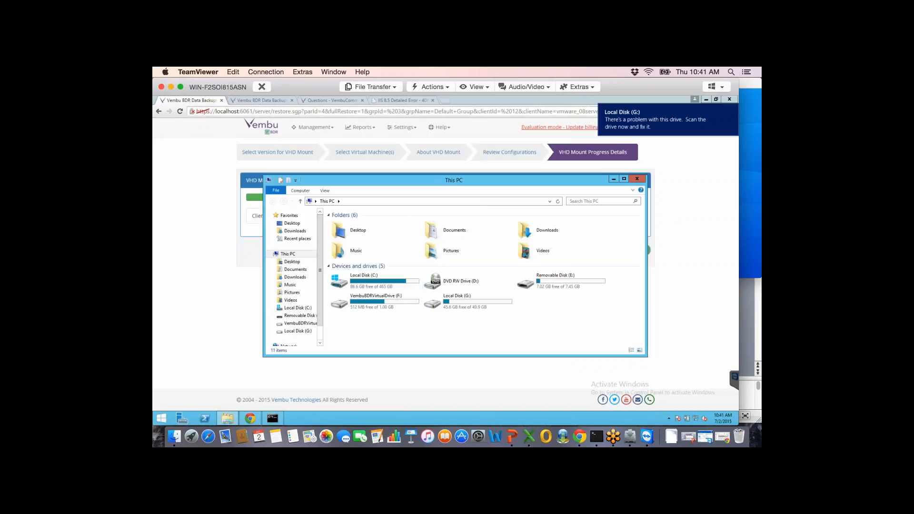
Browse the mounted Local Disk (G:) and its WINDOWS folder in File Explorer, then close the window.
{"action": "left_click", "coordinate": [468, 302]}
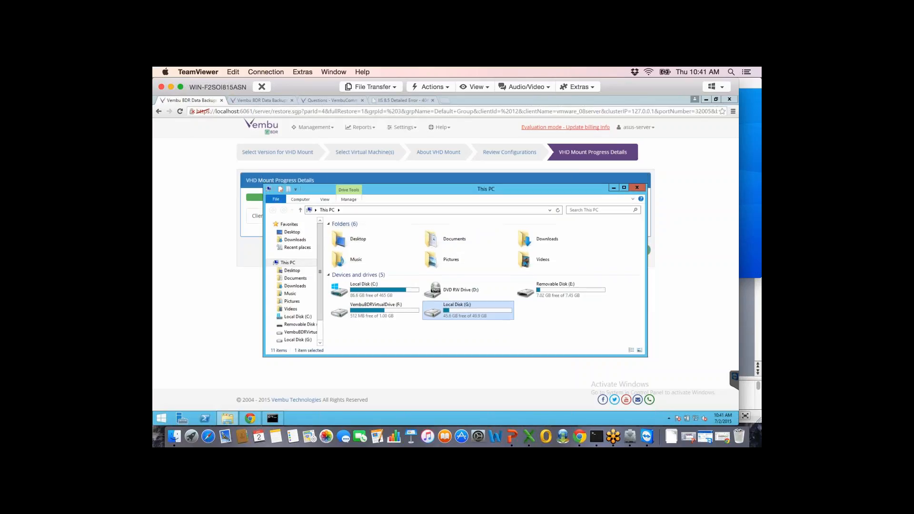
{"action": "left_click_drag", "start_coordinate": [455, 189], "coordinate": [472, 151]}
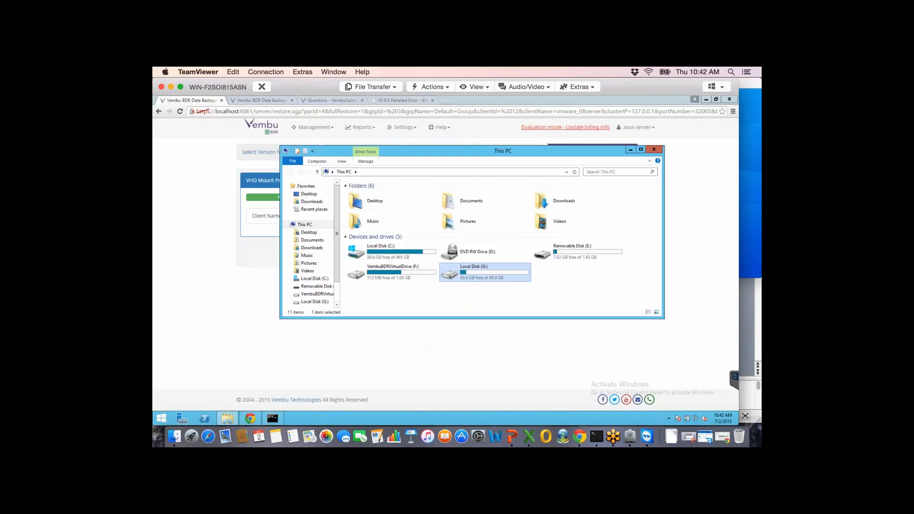
{"action": "double_click", "coordinate": [485, 273]}
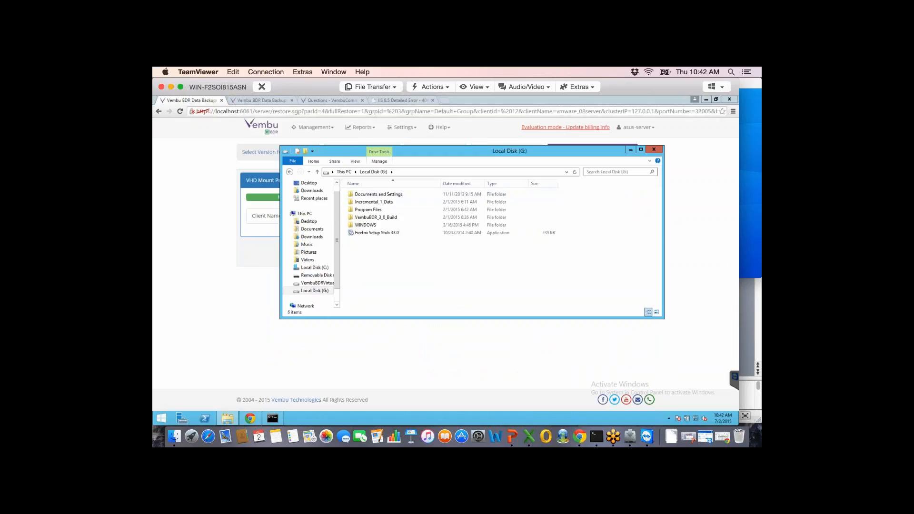
{"action": "double_click", "coordinate": [366, 225]}
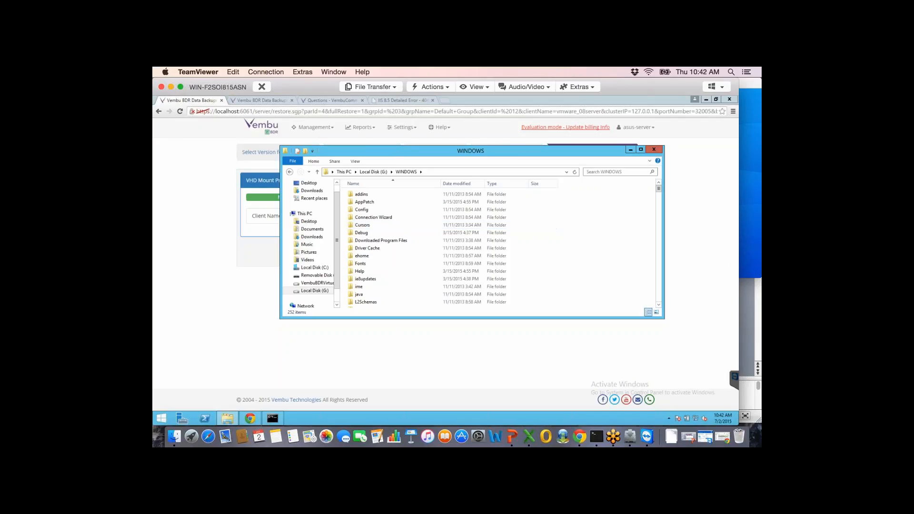
{"action": "left_click", "coordinate": [615, 172]}
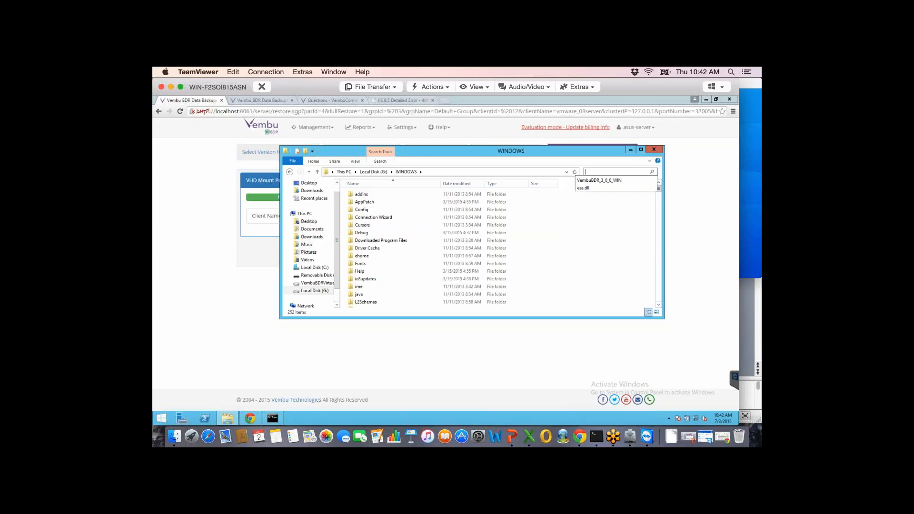
{"action": "key", "text": "Escape"}
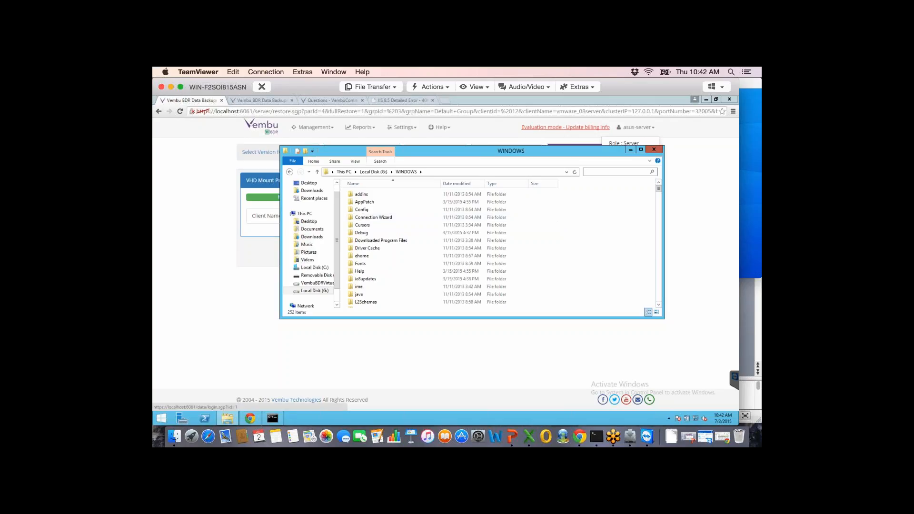
{"action": "left_click", "coordinate": [655, 149]}
Return to the client list and try to unmount vmware_08server's VMware1_exsi backup.
{"action": "mouse_move", "coordinate": [313, 127]}
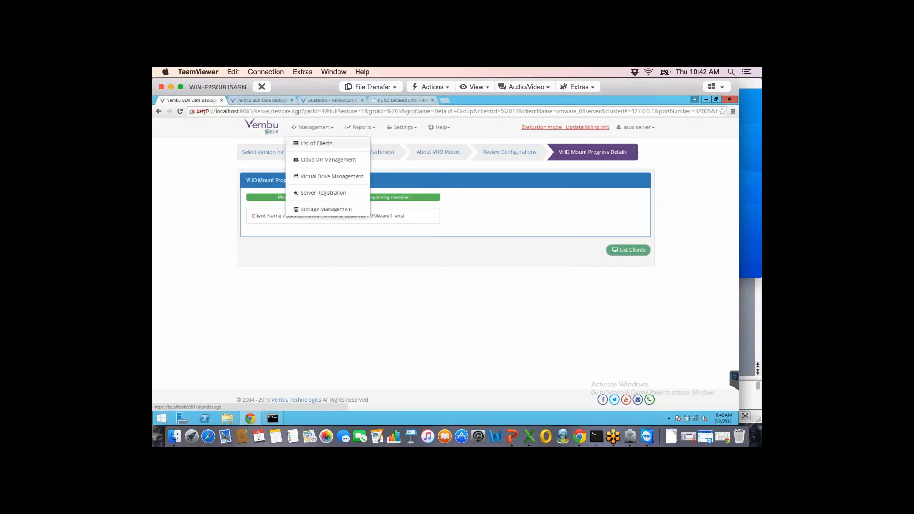
{"action": "left_click", "coordinate": [316, 144]}
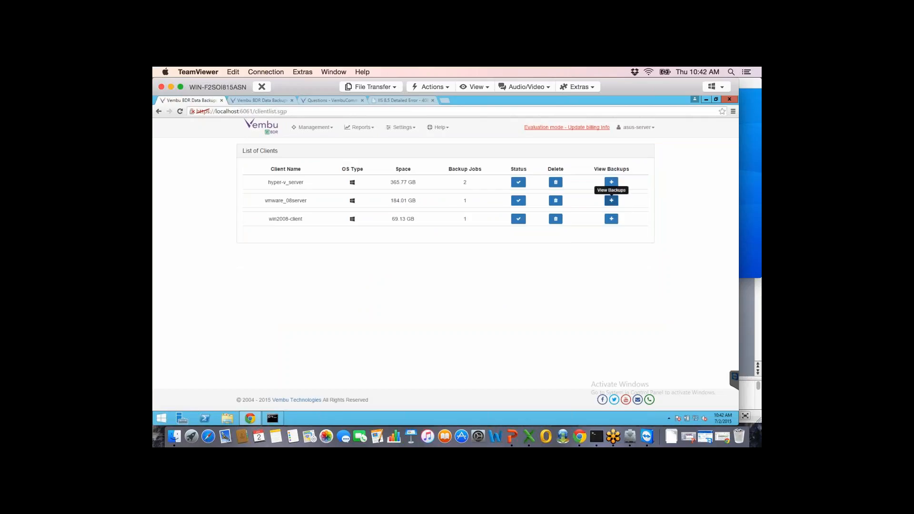
{"action": "left_click", "coordinate": [612, 201]}
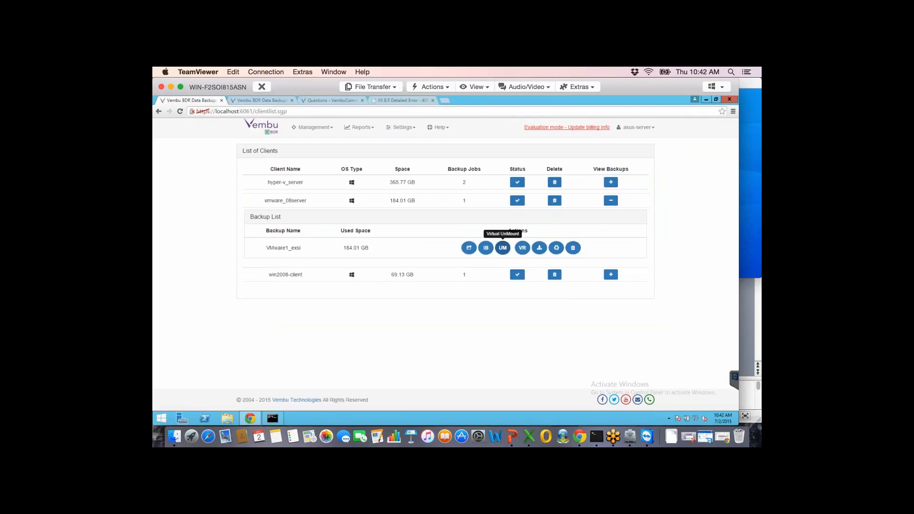
{"action": "left_click", "coordinate": [502, 248]}
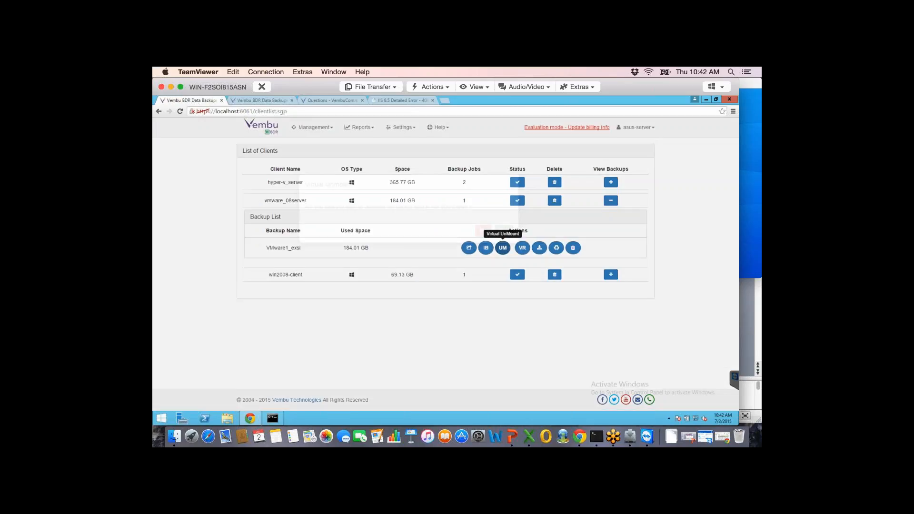
{"action": "left_click", "coordinate": [503, 248]}
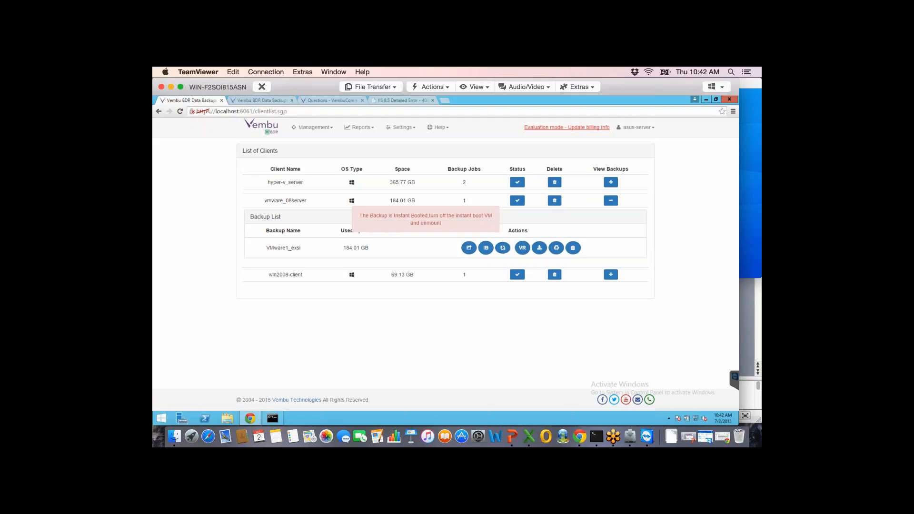
Start a restore of win2008-client's test123 backup from Sun 07 Jun 2015 22:01:48 with VM test1, and show the image download formats.
{"action": "left_click", "coordinate": [611, 275]}
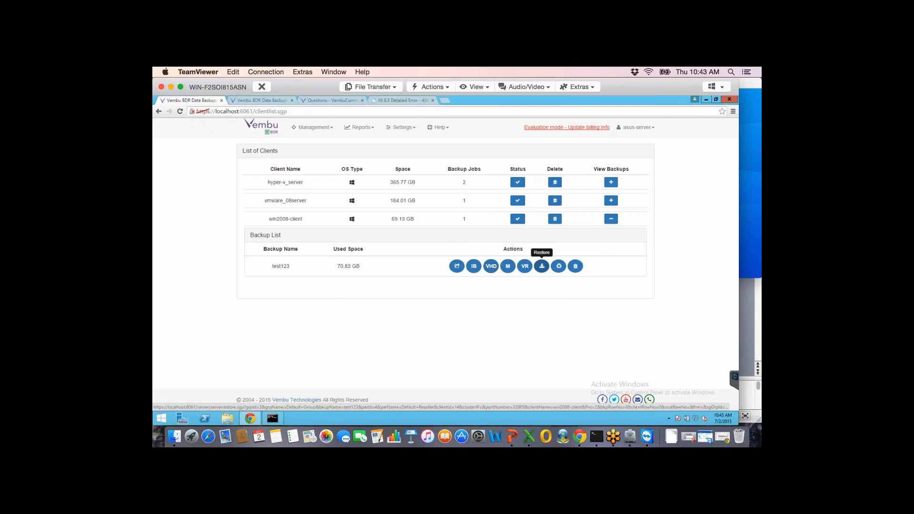
{"action": "left_click", "coordinate": [542, 266]}
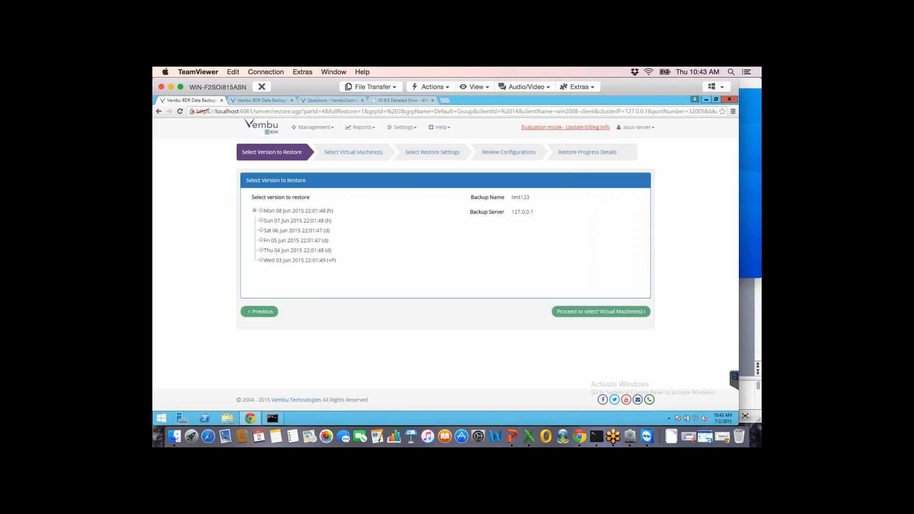
{"action": "left_click", "coordinate": [262, 221]}
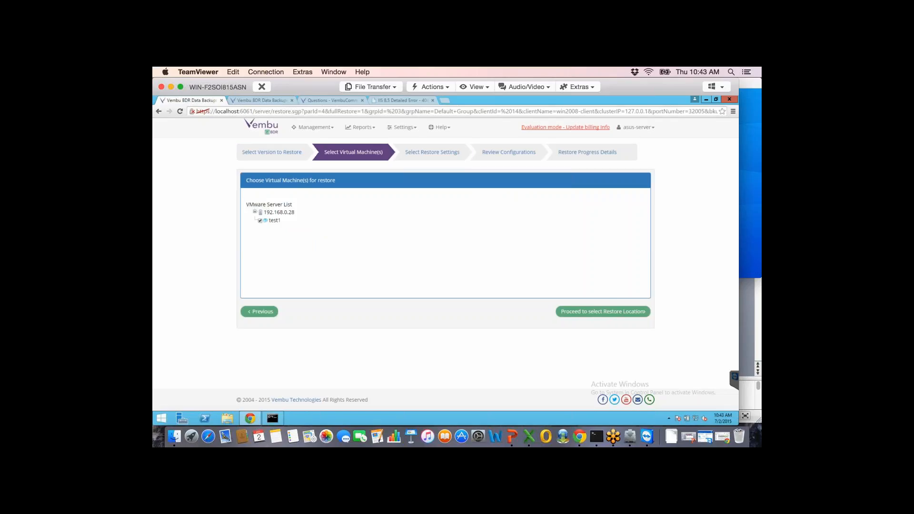
{"action": "left_click", "coordinate": [603, 312]}
{"action": "left_click", "coordinate": [403, 243]}
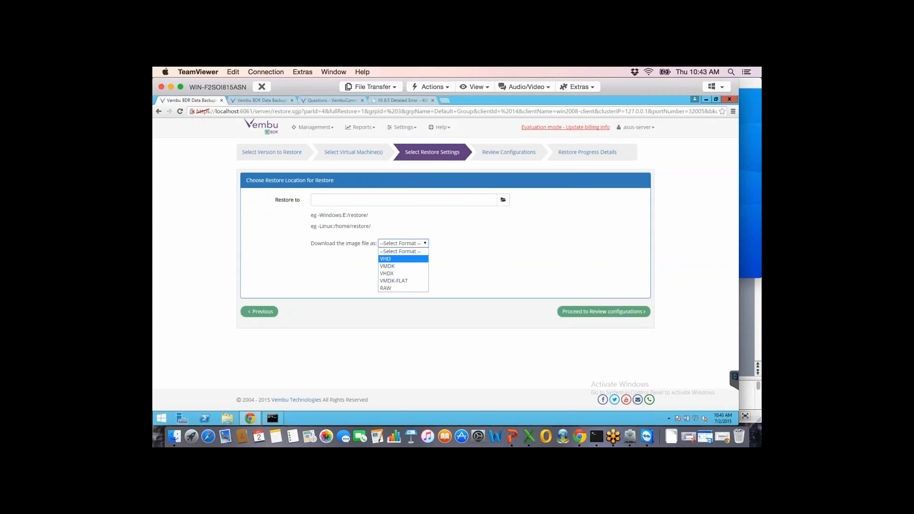
Browse VembuBDRVirtualDrive (F:) in File Explorer down to the 29_05_2015_1407 folder of vmware_08server's VMware1_exsi backup.
{"action": "left_click", "coordinate": [227, 419]}
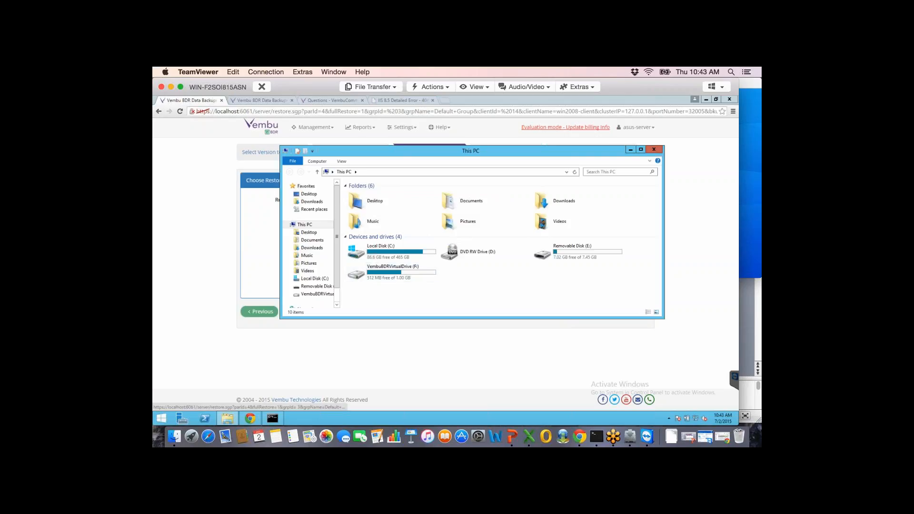
{"action": "double_click", "coordinate": [381, 271]}
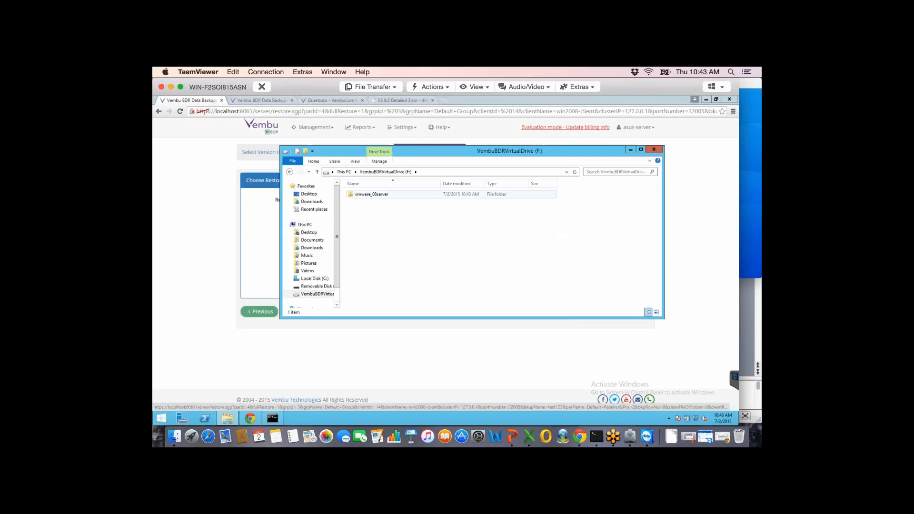
{"action": "double_click", "coordinate": [372, 194]}
{"action": "double_click", "coordinate": [372, 194]}
{"action": "double_click", "coordinate": [372, 194]}
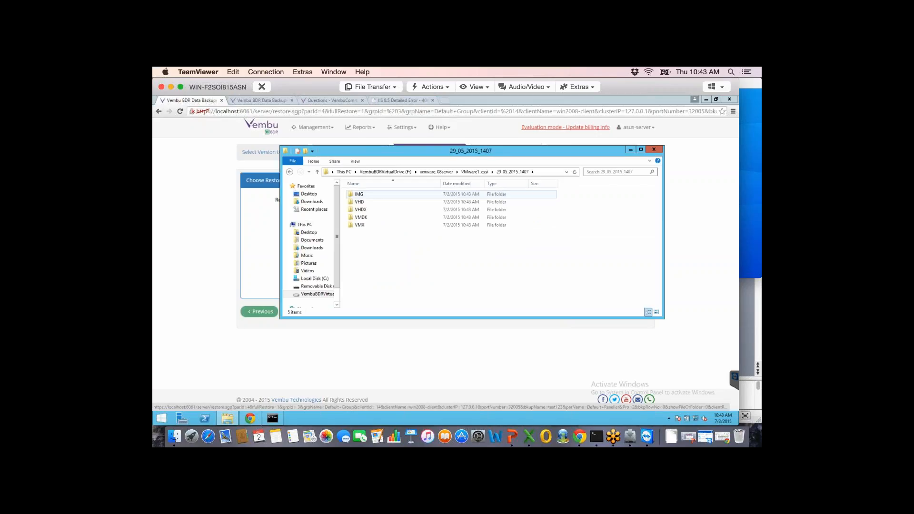
Open the 2008R2_Server folder under VMDK, widen the Name column and show the available file actions for 2000_B_Fri_29_May_2015_16_44_02-flat.vmdk.
{"action": "left_click", "coordinate": [362, 209]}
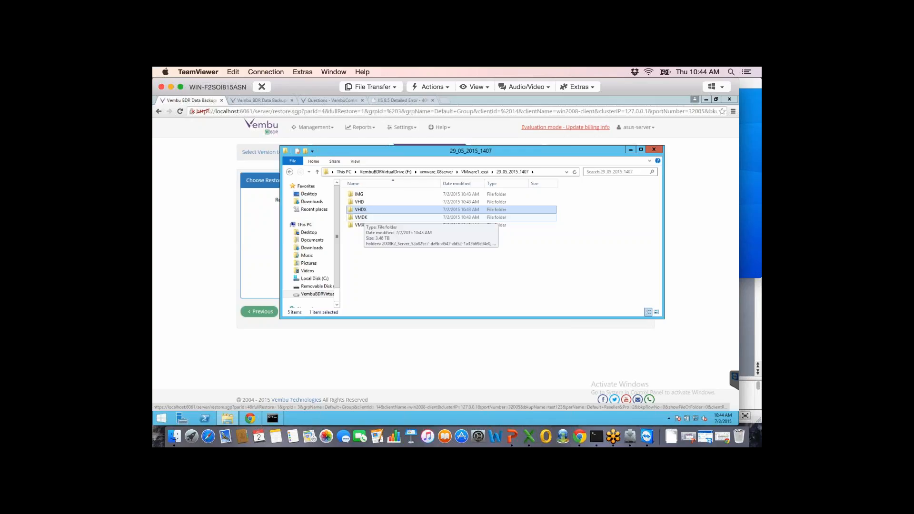
{"action": "double_click", "coordinate": [361, 217]}
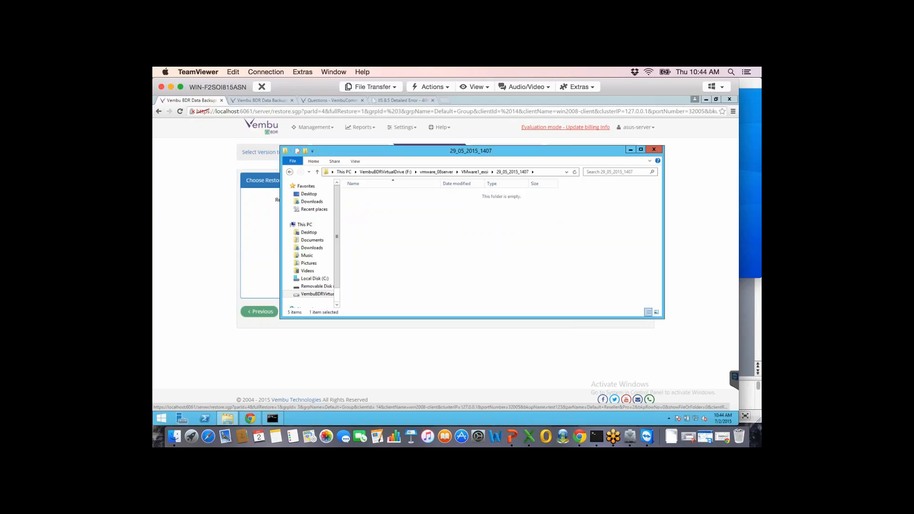
{"action": "double_click", "coordinate": [381, 194]}
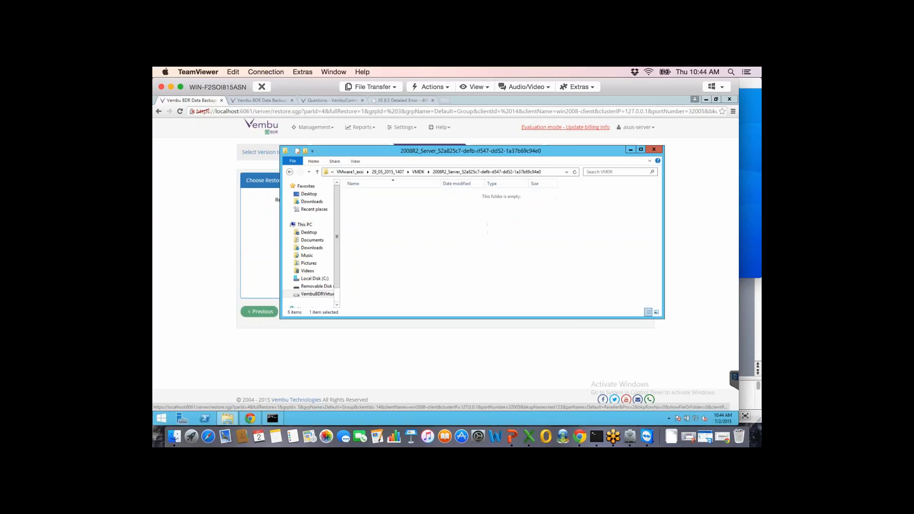
{"action": "left_click", "coordinate": [382, 194]}
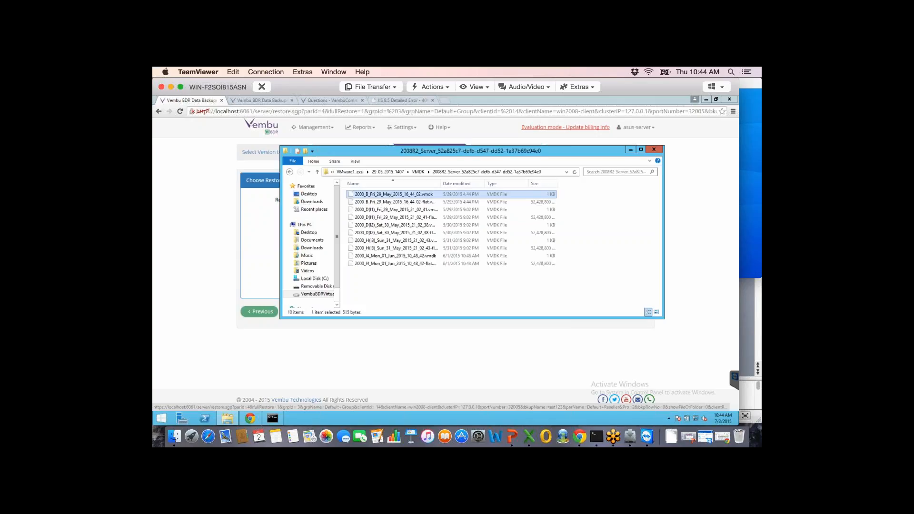
{"action": "left_click_drag", "start_coordinate": [441, 184], "coordinate": [463, 184]}
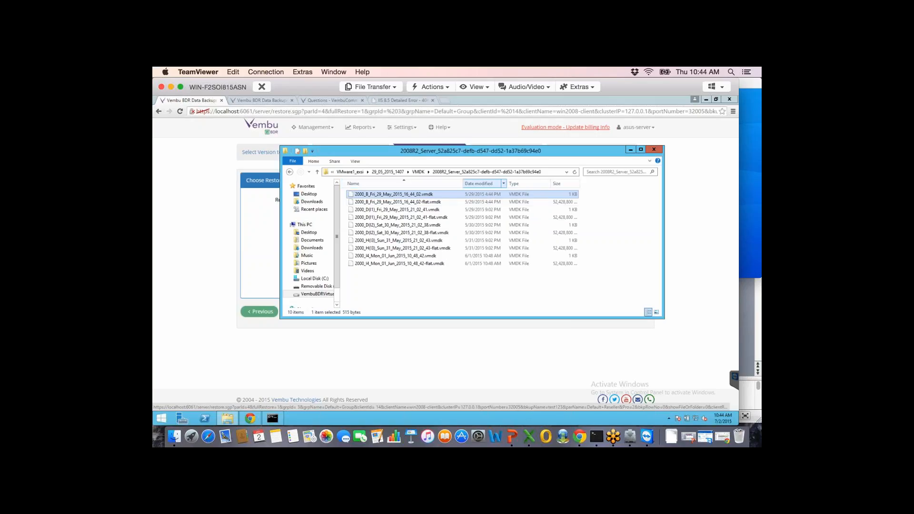
{"action": "right_click", "coordinate": [407, 201]}
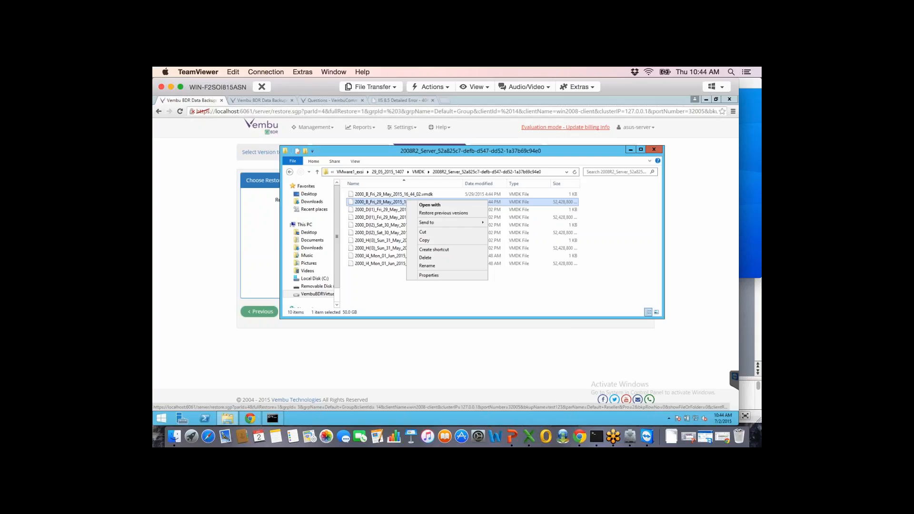
Close File Explorer and open the Virtual Drive Management page on the backup server.
{"action": "left_click", "coordinate": [655, 150]}
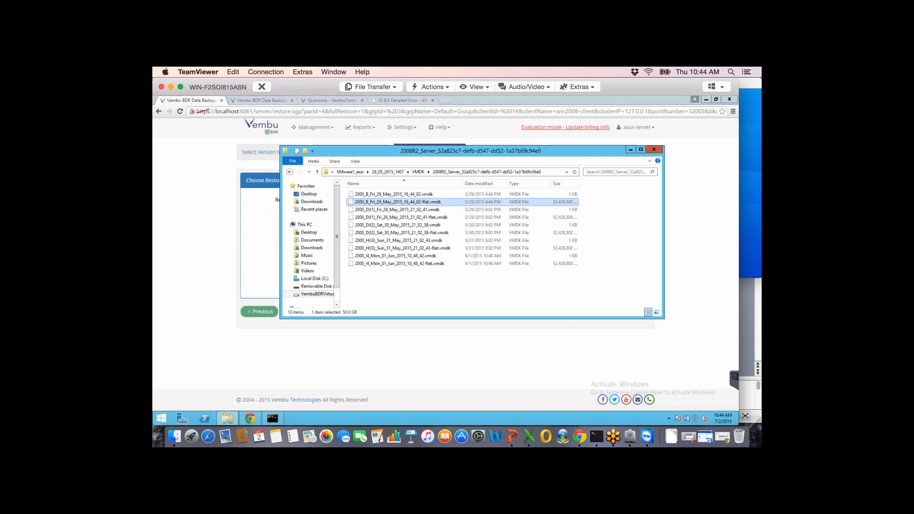
{"action": "mouse_move", "coordinate": [313, 128]}
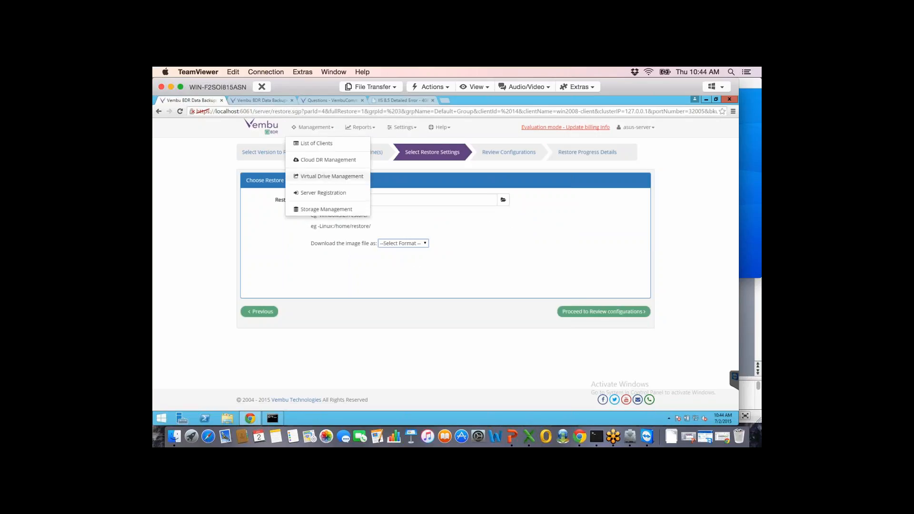
{"action": "left_click", "coordinate": [332, 176]}
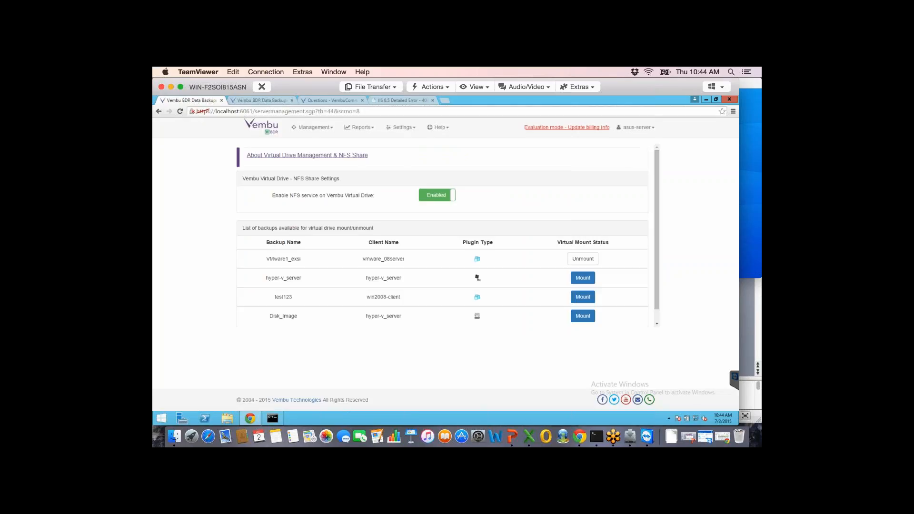
Highlight the setting that enables the NFS service on Vembu Virtual Drive and review the backups listed for mounting.
{"action": "left_click_drag", "start_coordinate": [272, 195], "coordinate": [375, 195]}
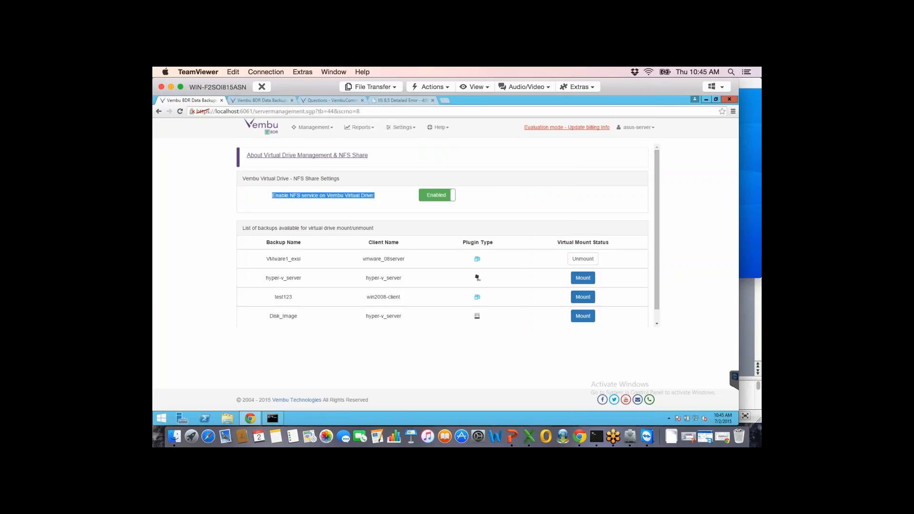
{"action": "scroll", "coordinate": [583, 265], "scroll_direction": "down", "scroll_amount": 1}
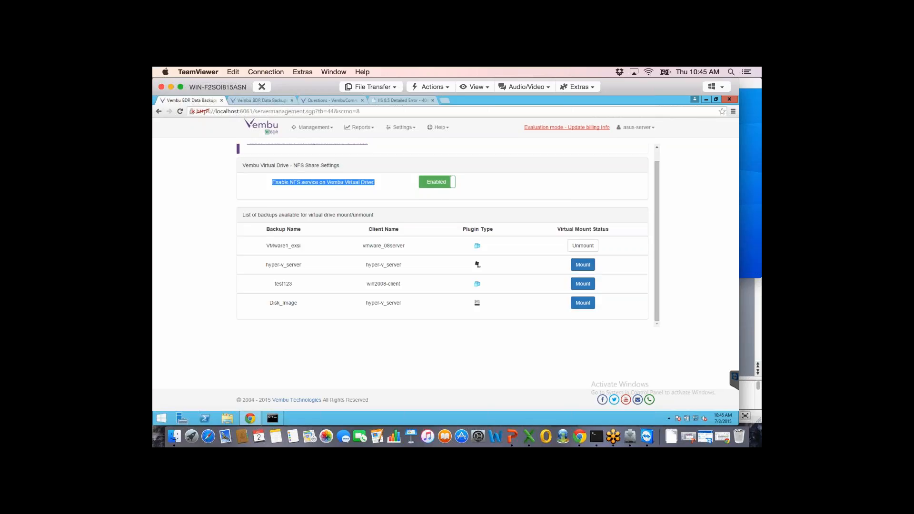
Open the Cloud DR settings, enable Vembu Cloud DR, show the region choices and choose Yes for shipping the initial data.
{"action": "left_click", "coordinate": [315, 127]}
{"action": "left_click", "coordinate": [328, 160]}
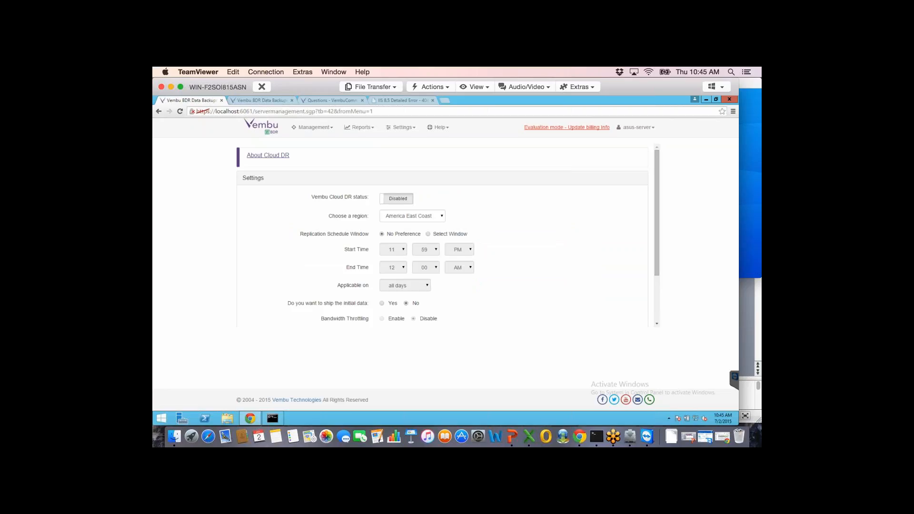
{"action": "left_click", "coordinate": [397, 198]}
{"action": "left_click", "coordinate": [412, 216]}
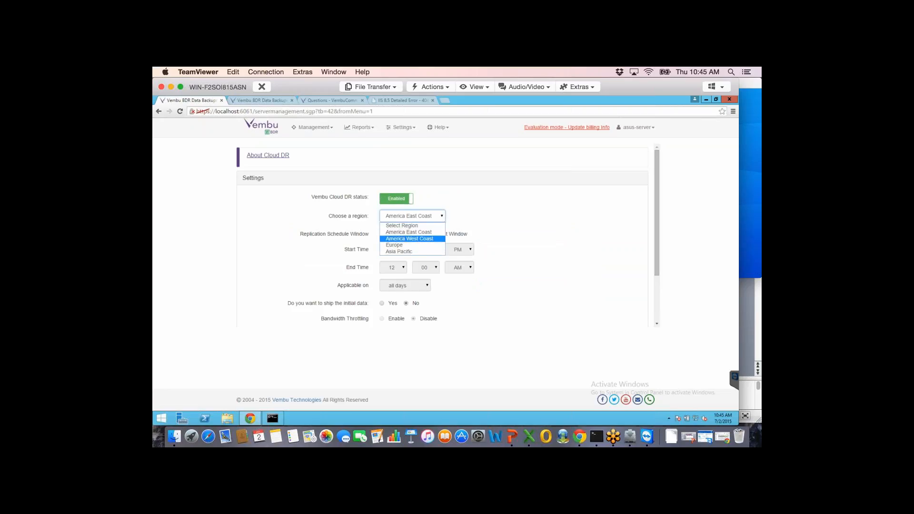
{"action": "key", "text": "Escape"}
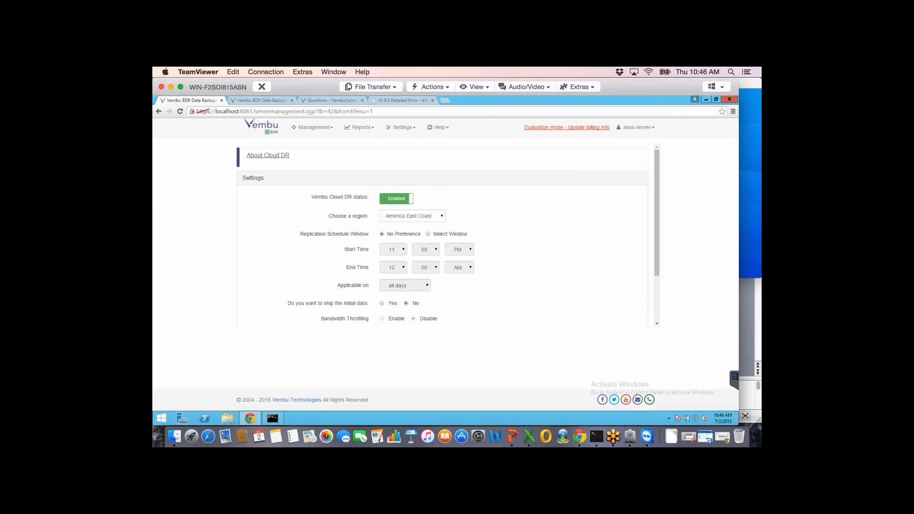
{"action": "scroll", "coordinate": [443, 238], "scroll_direction": "down", "scroll_amount": 1}
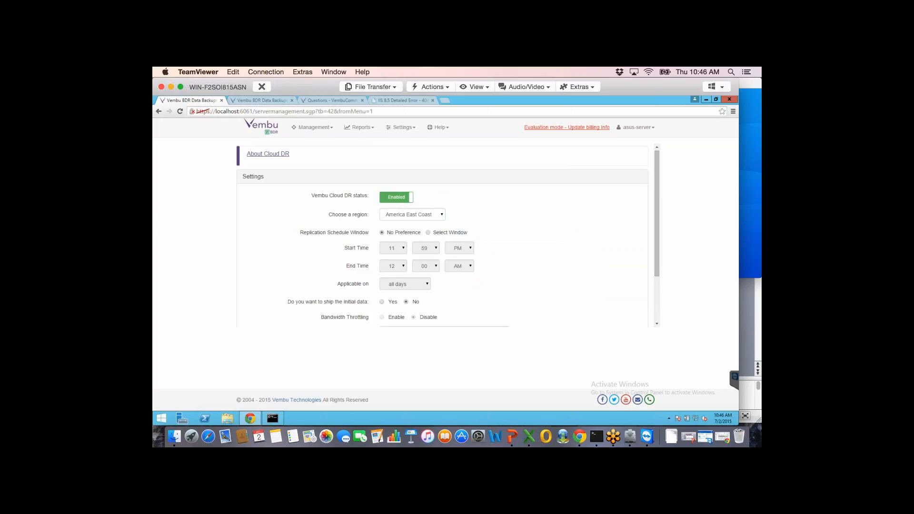
{"action": "left_click", "coordinate": [382, 302]}
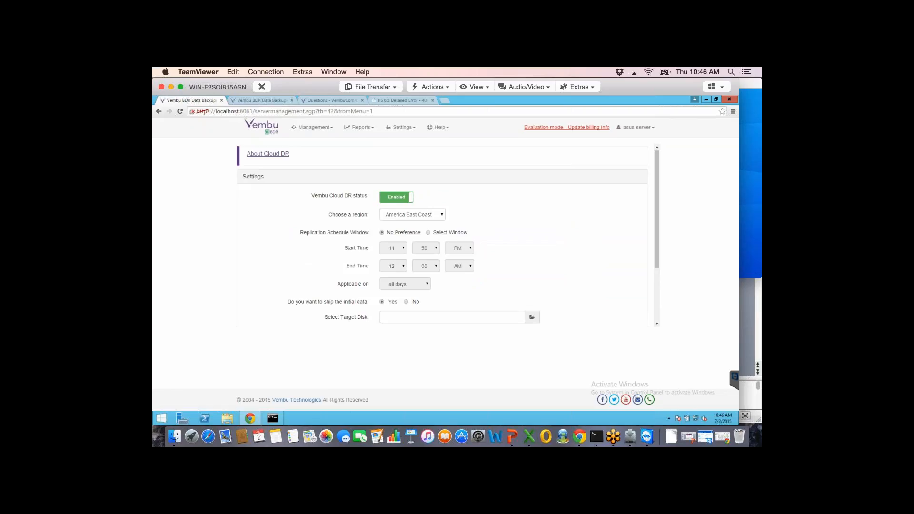
{"action": "scroll", "coordinate": [443, 238], "scroll_direction": "down", "scroll_amount": 3}
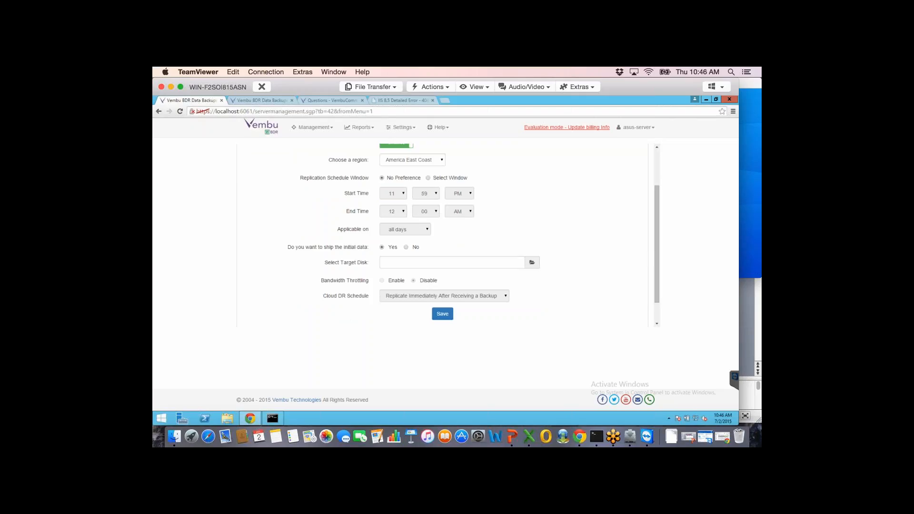
{"action": "scroll", "coordinate": [443, 238], "scroll_direction": "up", "scroll_amount": 3}
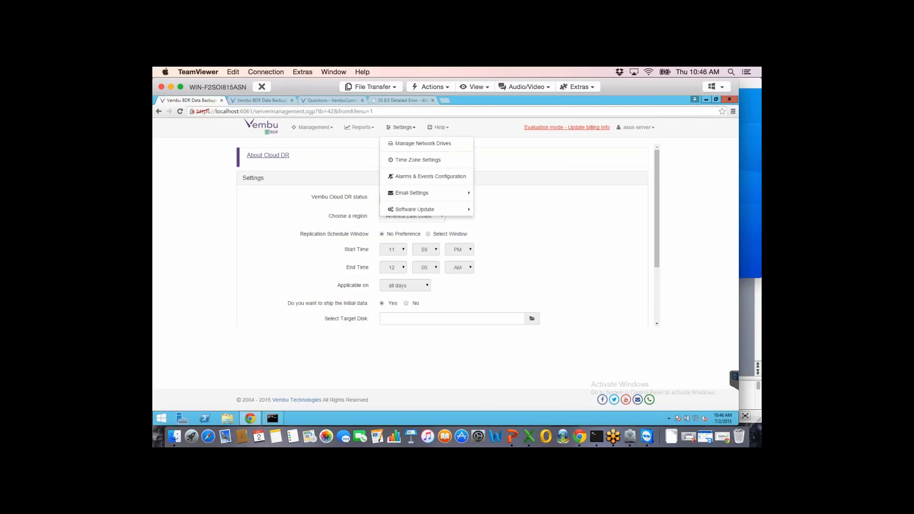
Open the Backup Status Report and show its email report scheduling options, including adding a new filter.
{"action": "mouse_move", "coordinate": [360, 128]}
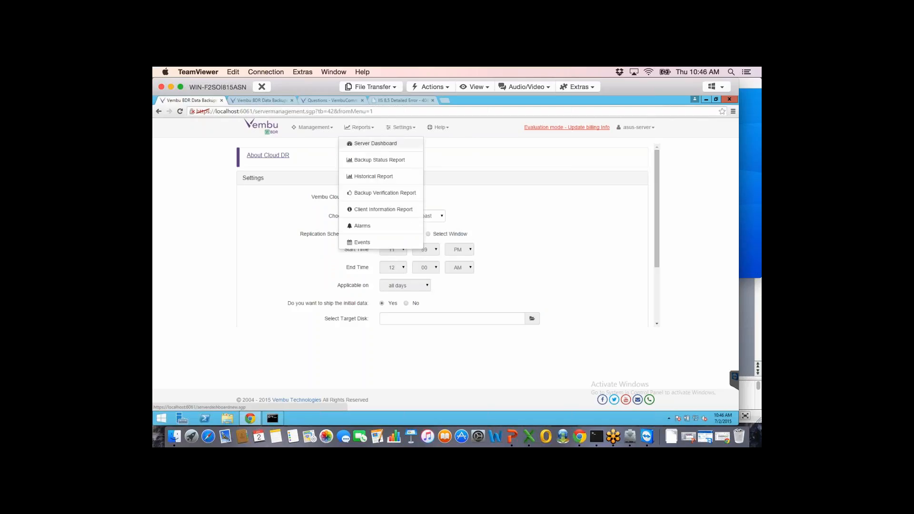
{"action": "left_click", "coordinate": [379, 160]}
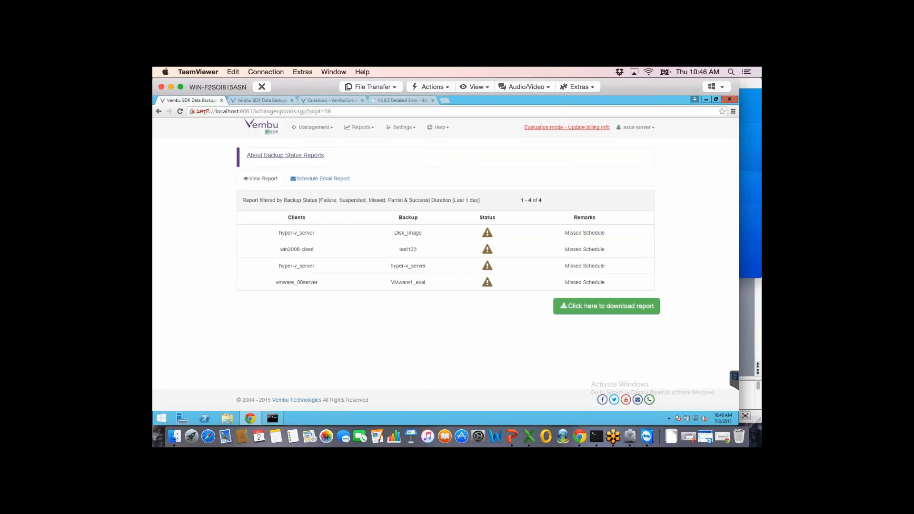
{"action": "left_click", "coordinate": [320, 179]}
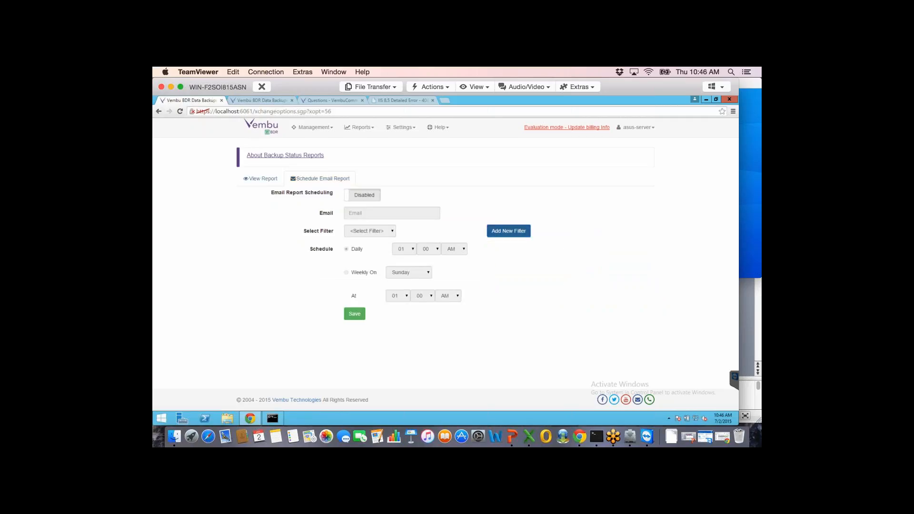
{"action": "left_click", "coordinate": [509, 231]}
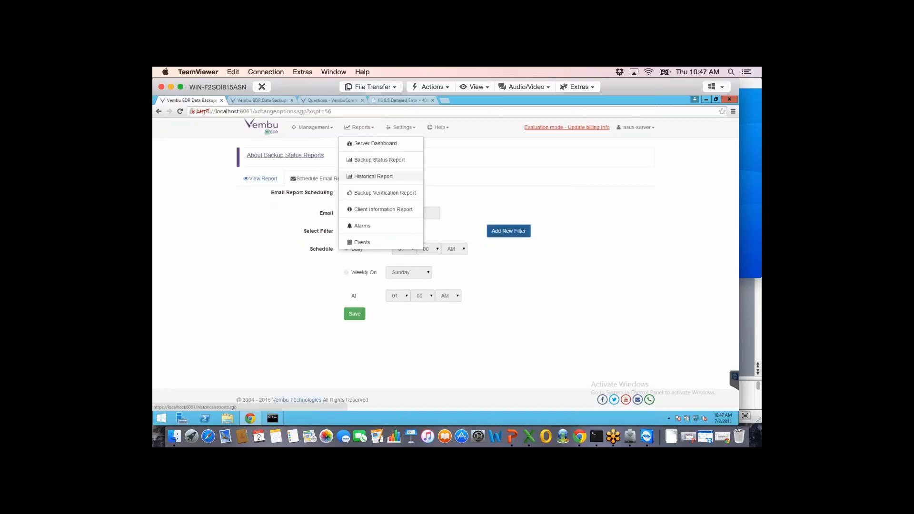
Show the historical backup report for client hyper-v_server and backup hyper-v_server, and expand it to review the full schedule details.
{"action": "left_click", "coordinate": [374, 176]}
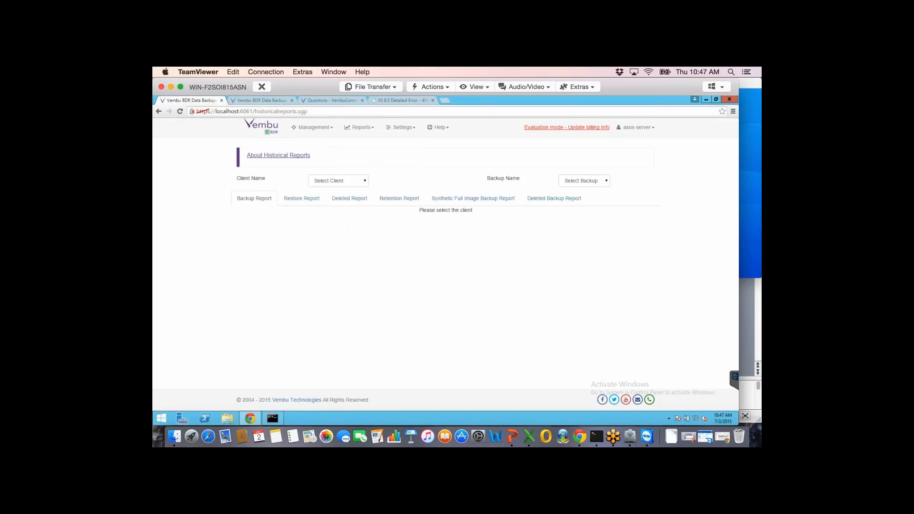
{"action": "left_click", "coordinate": [338, 181]}
{"action": "left_click", "coordinate": [336, 197]}
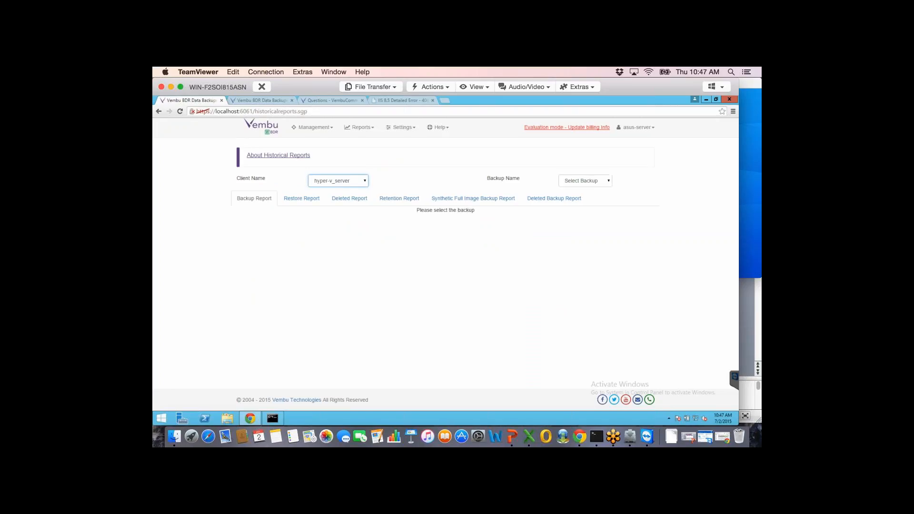
{"action": "left_click", "coordinate": [585, 181]}
{"action": "left_click", "coordinate": [581, 195]}
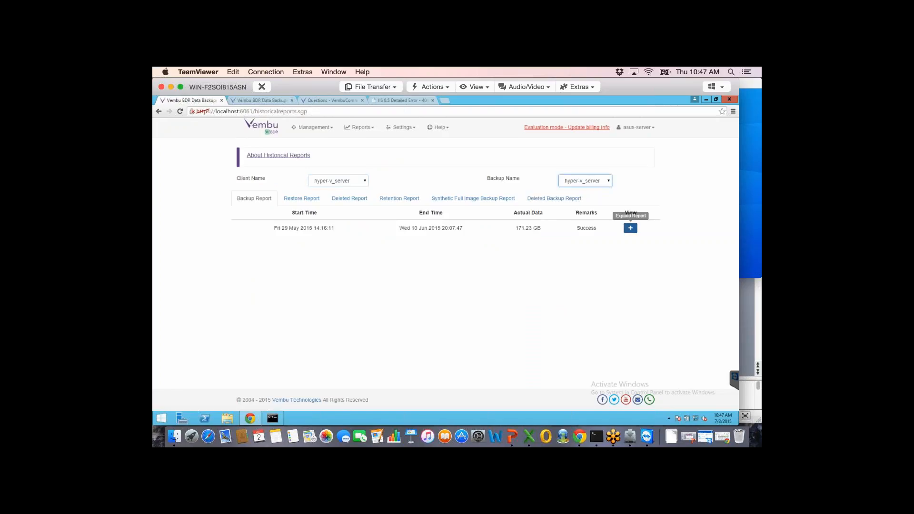
{"action": "left_click", "coordinate": [631, 228]}
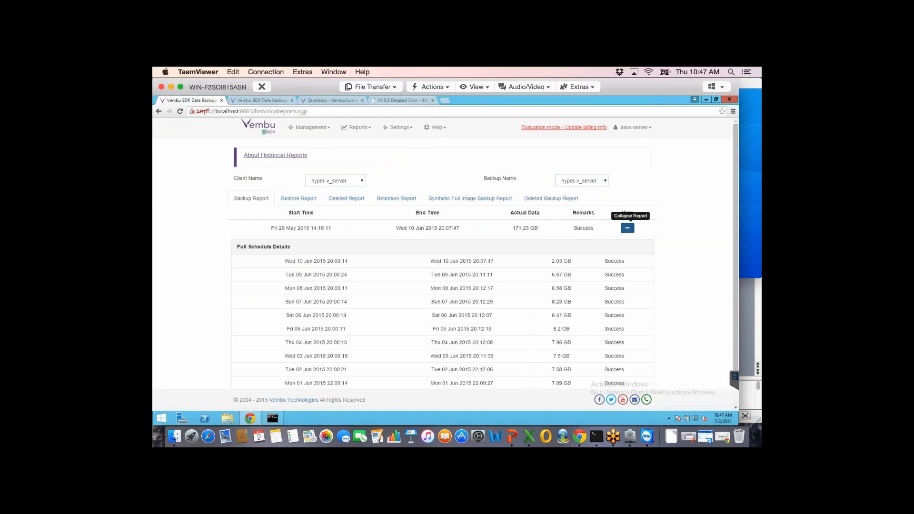
{"action": "scroll", "coordinate": [442, 264], "scroll_direction": "down", "scroll_amount": 2}
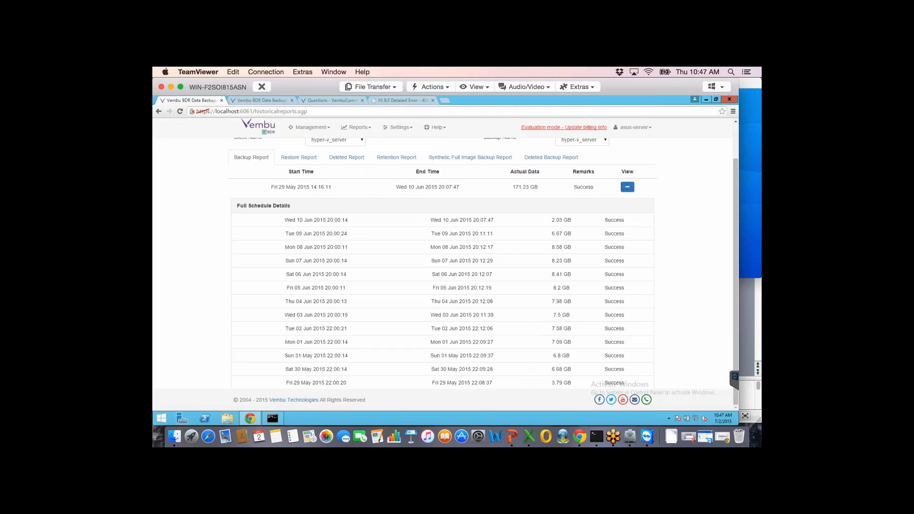
{"action": "scroll", "coordinate": [443, 264], "scroll_direction": "up", "scroll_amount": 2}
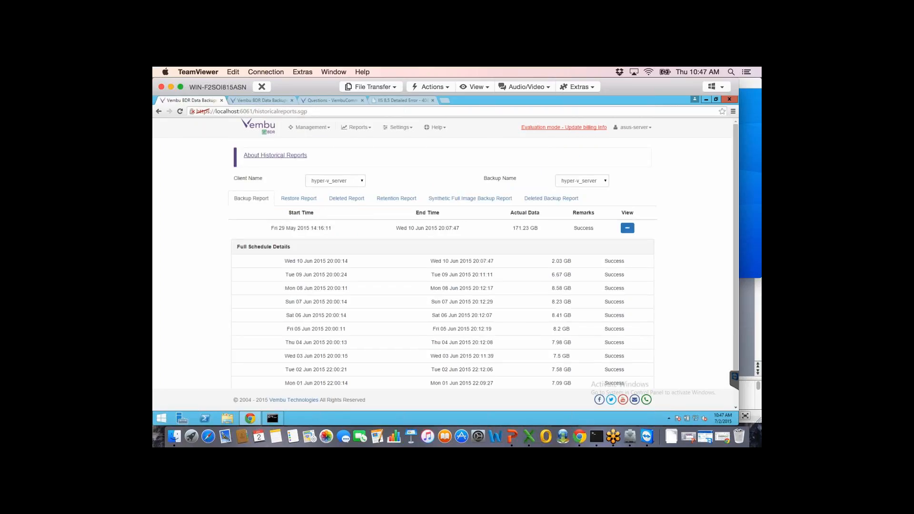
{"action": "mouse_move", "coordinate": [356, 127]}
{"action": "left_click", "coordinate": [382, 192]}
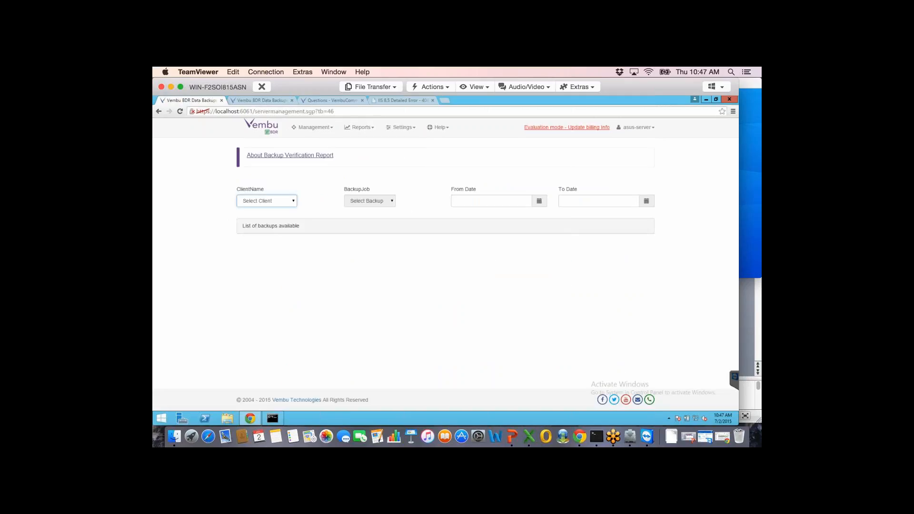
{"action": "left_click", "coordinate": [267, 201]}
{"action": "left_click", "coordinate": [261, 217]}
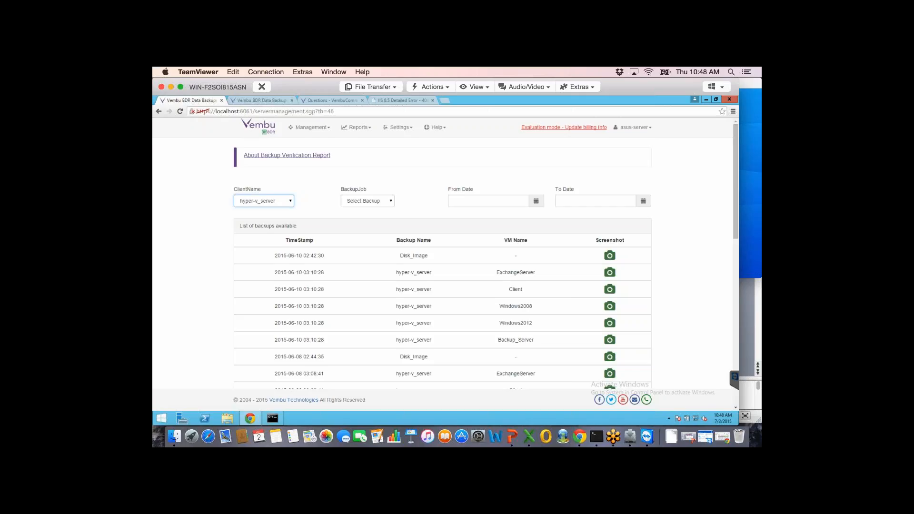
{"action": "left_click", "coordinate": [611, 256]}
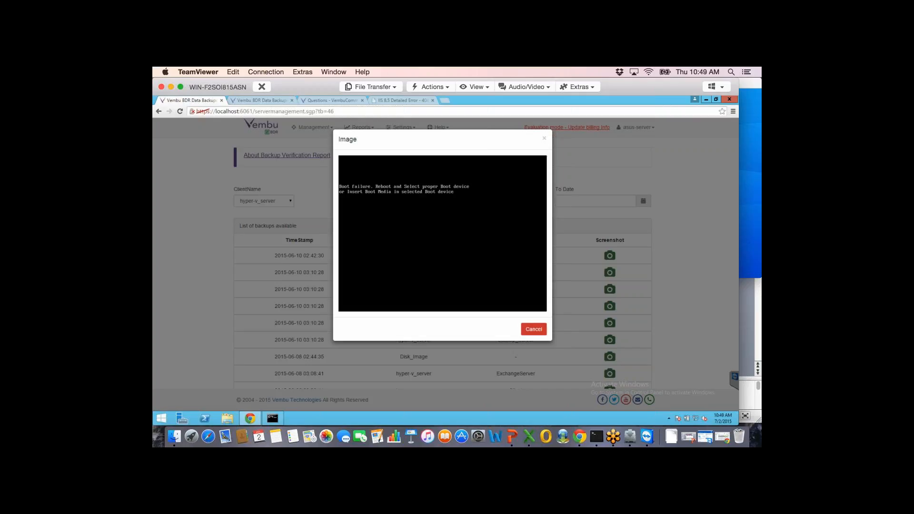
{"action": "left_click", "coordinate": [534, 329]}
{"action": "left_click", "coordinate": [267, 201]}
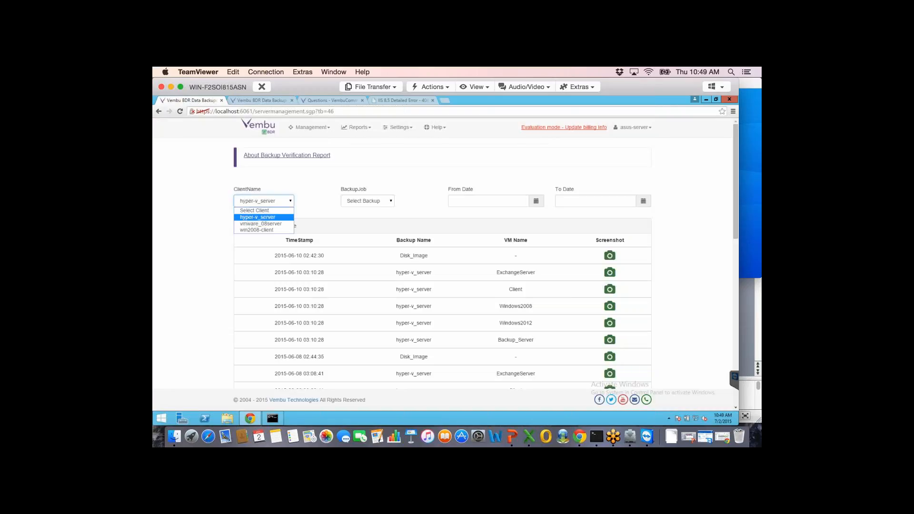
{"action": "left_click", "coordinate": [266, 223]}
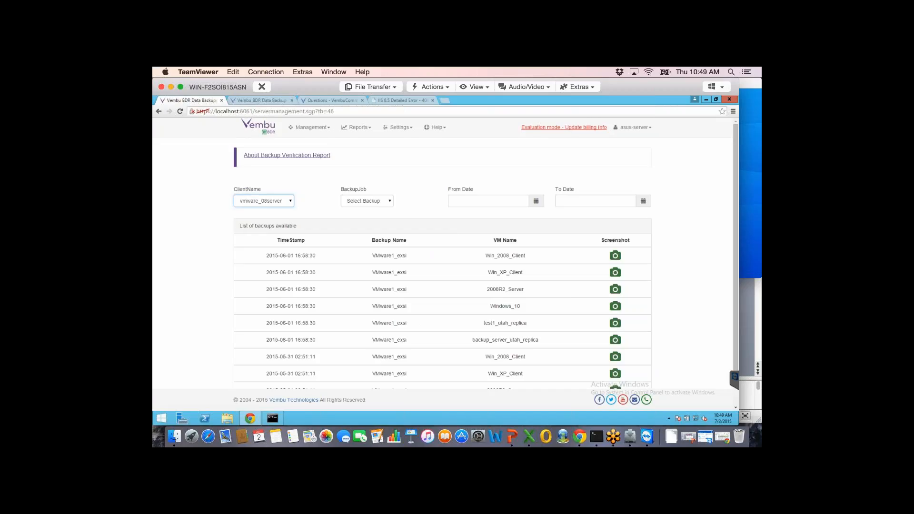
{"action": "left_click", "coordinate": [616, 256]}
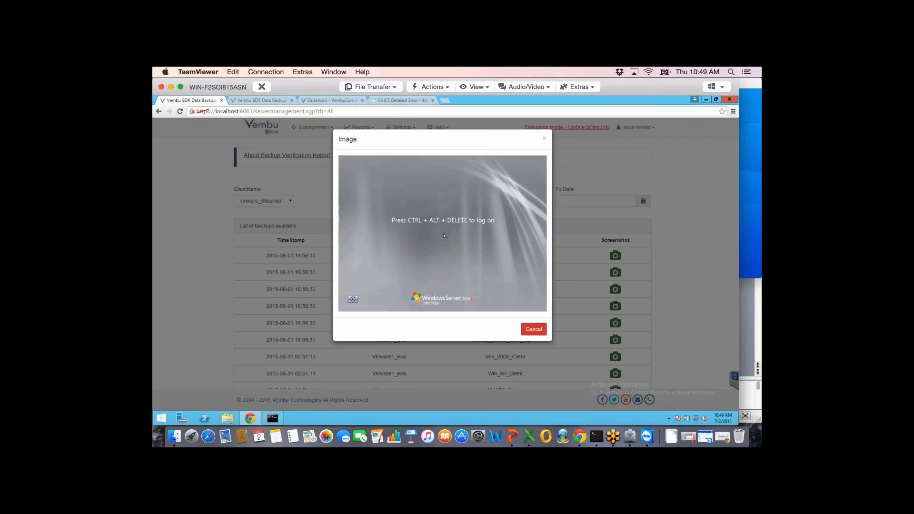
{"action": "left_click", "coordinate": [534, 329]}
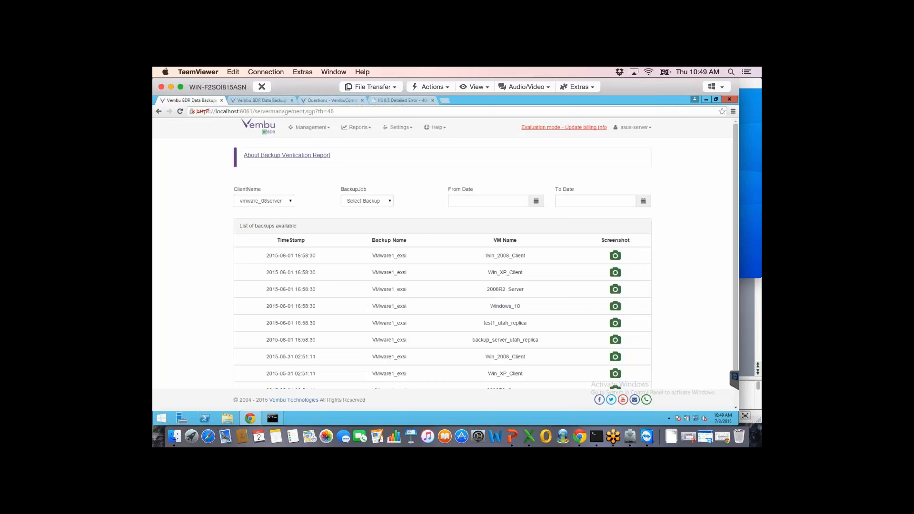
{"action": "key", "text": "ctrl+t"}
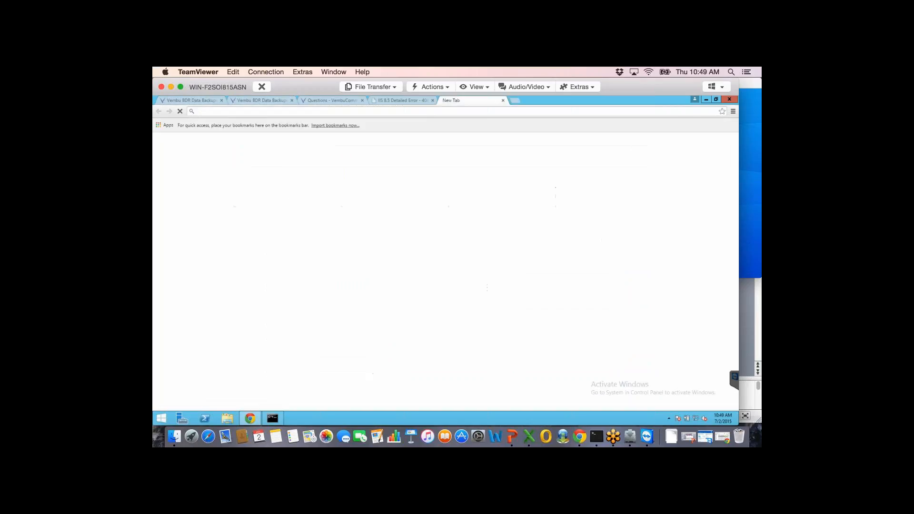
{"action": "type", "text": "www.v"}
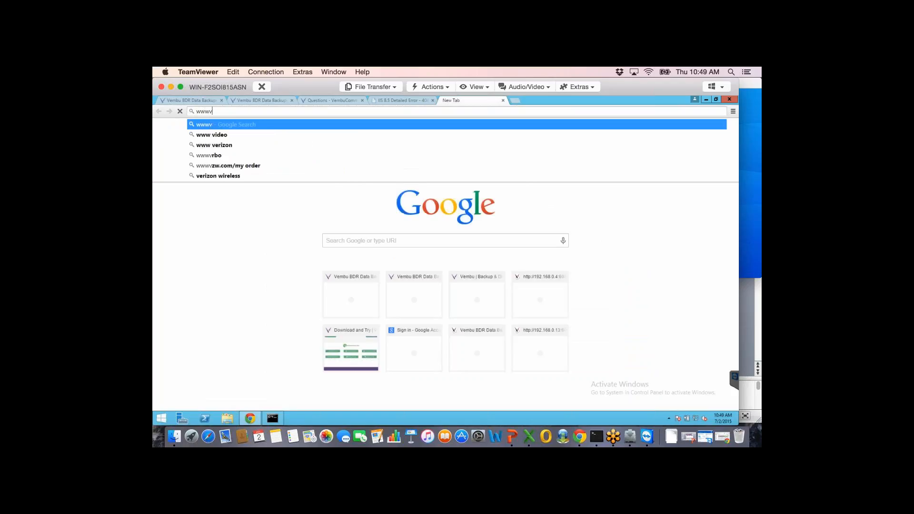
{"action": "type", "text": "embu.com/try"}
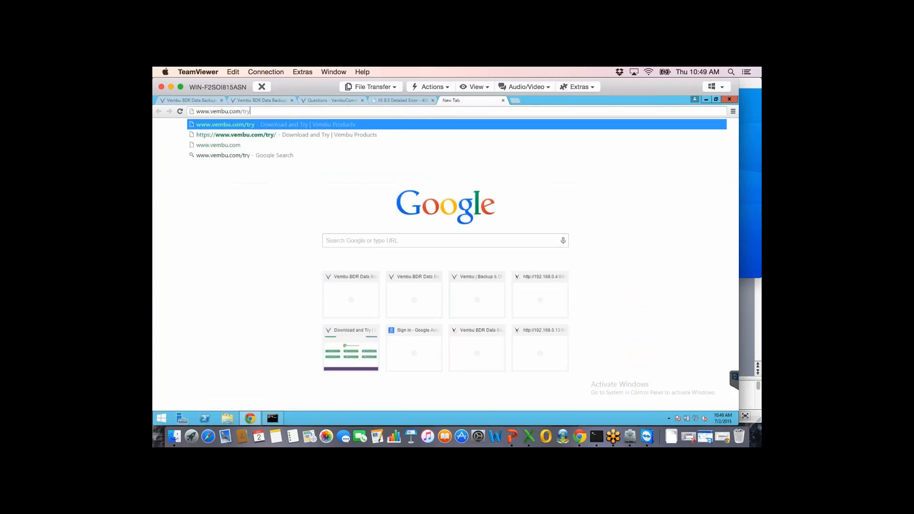
{"action": "key", "text": "Return"}
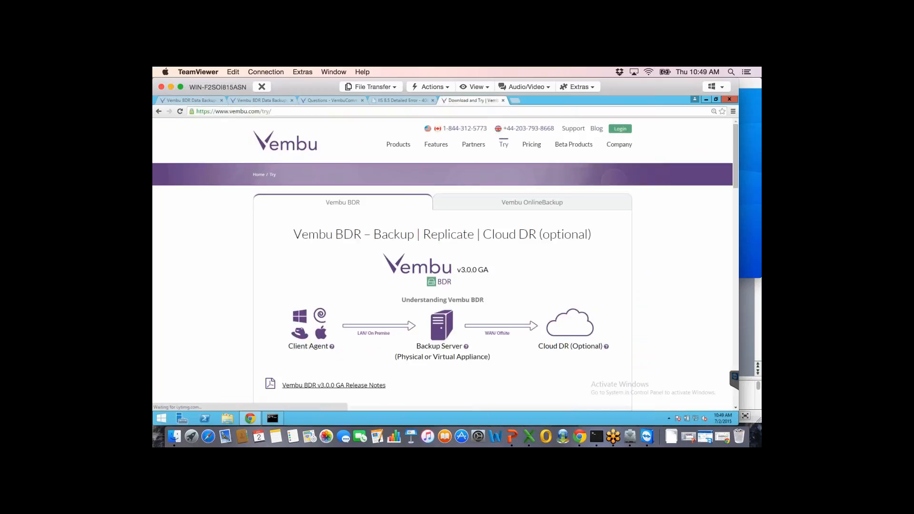
Examine the VMware, Hyper-V and physical server downloads and the free recovery tools, and highlight the page's web address.
{"action": "scroll", "coordinate": [446, 265], "scroll_direction": "down", "scroll_amount": 3}
{"action": "scroll", "coordinate": [445, 264], "scroll_direction": "down", "scroll_amount": 3}
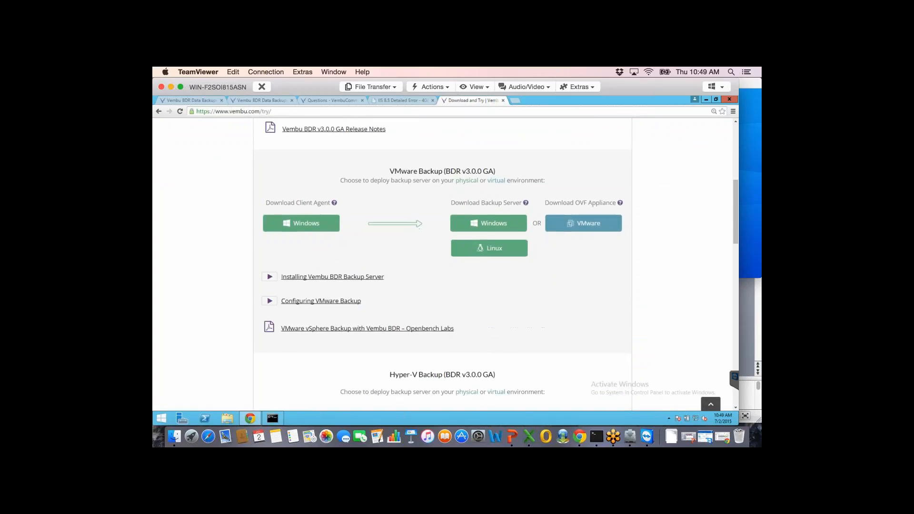
{"action": "scroll", "coordinate": [445, 264], "scroll_direction": "down", "scroll_amount": 2}
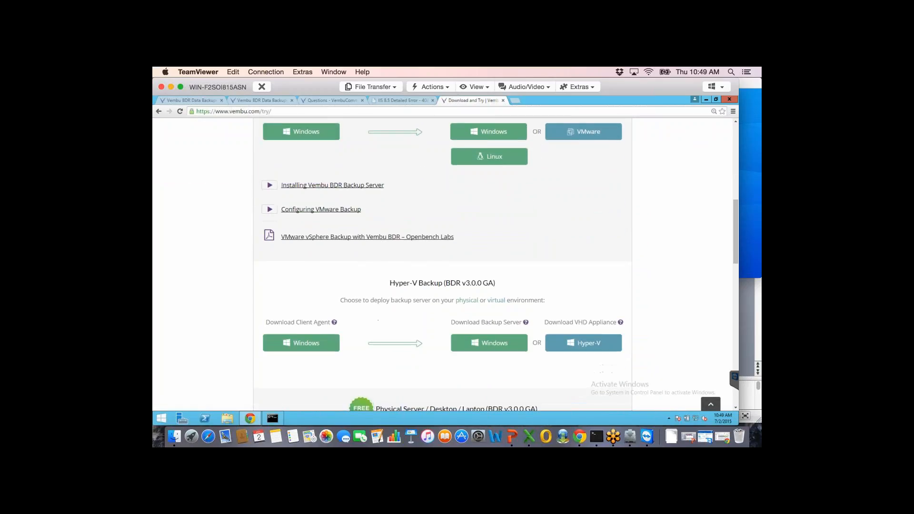
{"action": "left_click", "coordinate": [271, 111]}
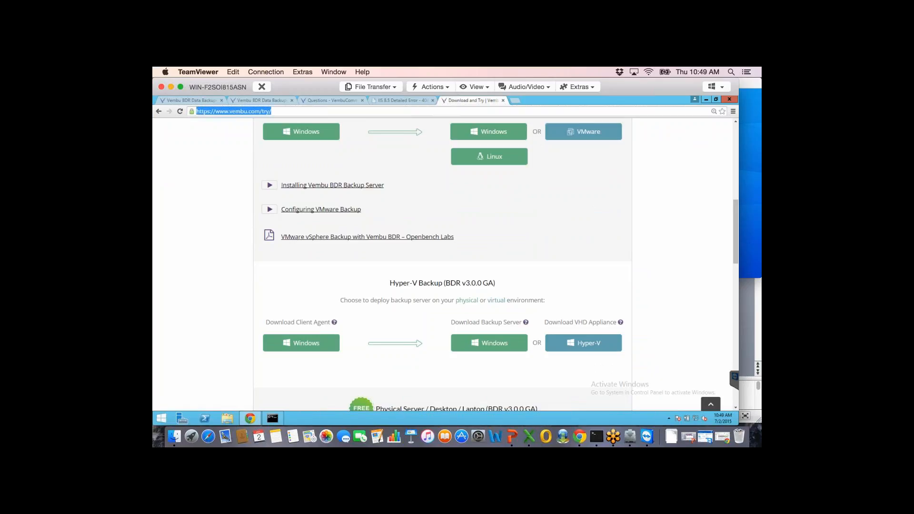
{"action": "scroll", "coordinate": [446, 265], "scroll_direction": "down", "scroll_amount": 12}
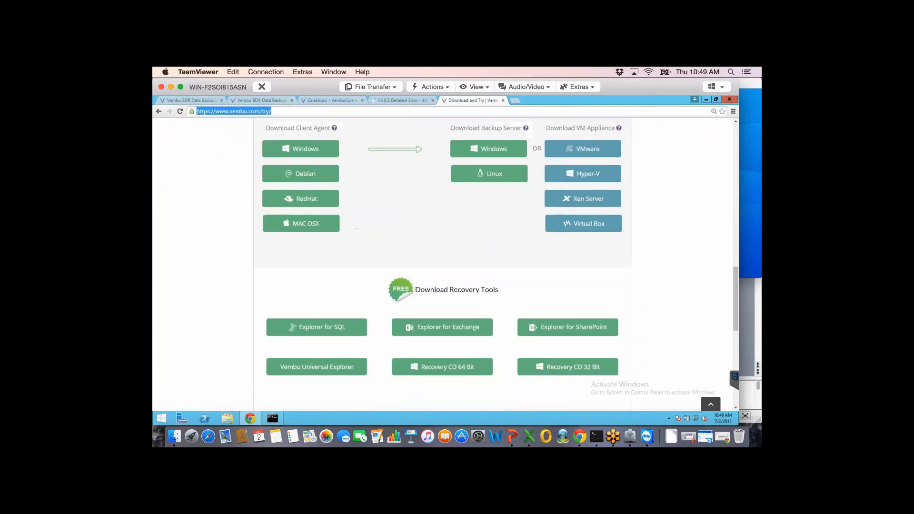
{"action": "scroll", "coordinate": [446, 265], "scroll_direction": "down", "scroll_amount": 1}
{"action": "scroll", "coordinate": [446, 264], "scroll_direction": "up", "scroll_amount": 4}
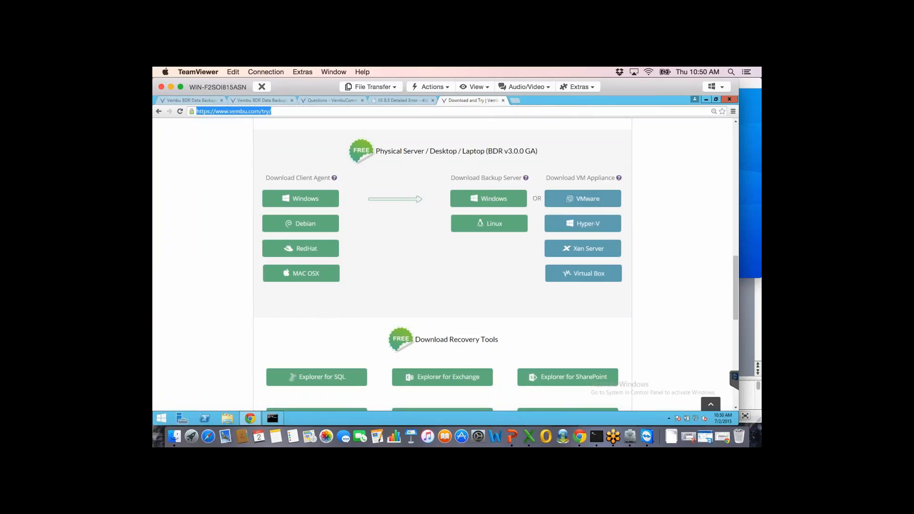
{"action": "scroll", "coordinate": [495, 265], "scroll_direction": "down", "scroll_amount": 1}
{"action": "scroll", "coordinate": [446, 264], "scroll_direction": "down", "scroll_amount": 1}
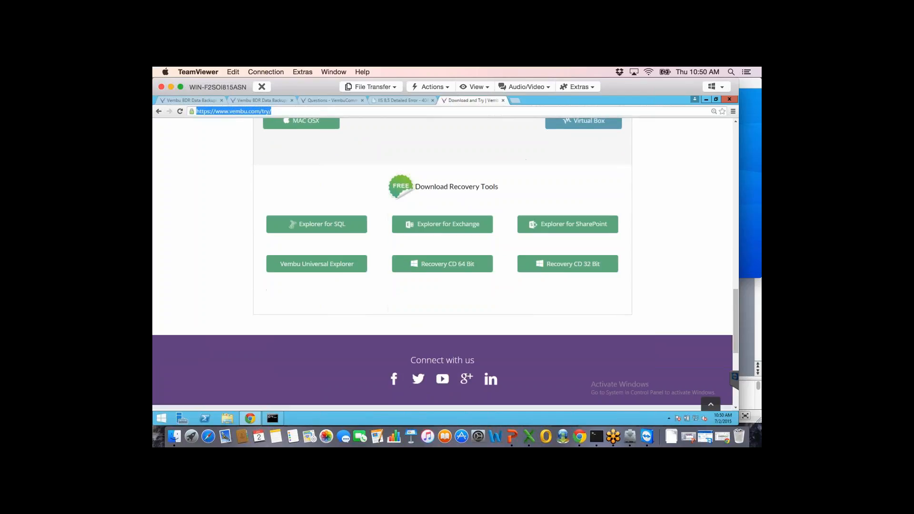